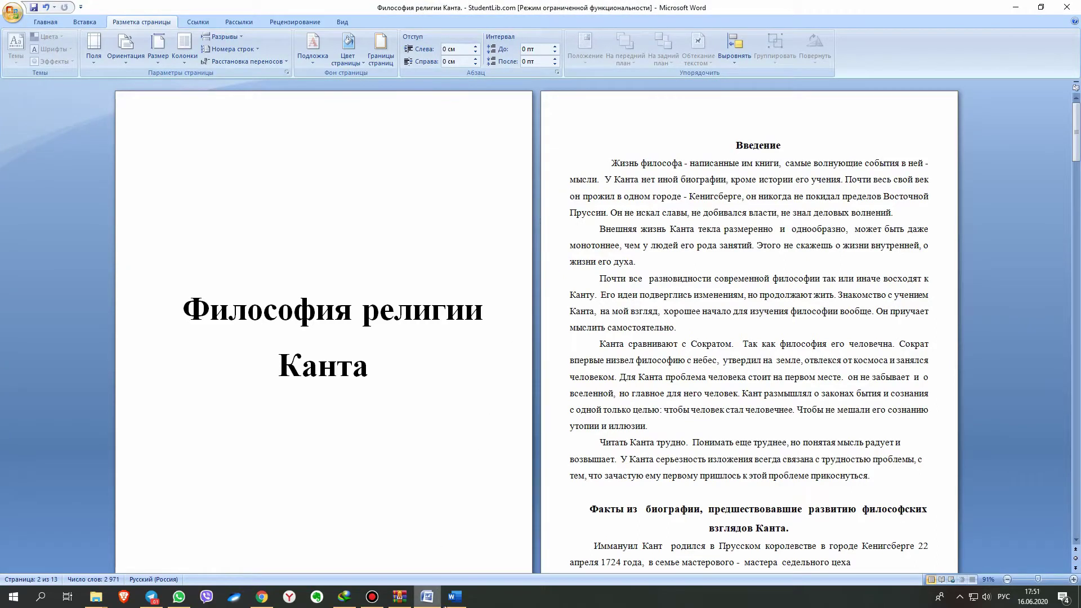
Bring the newer Word 2016 window with the Kant essay to the front on the Home tab.
{"action": "key", "text": "alt+Tab"}
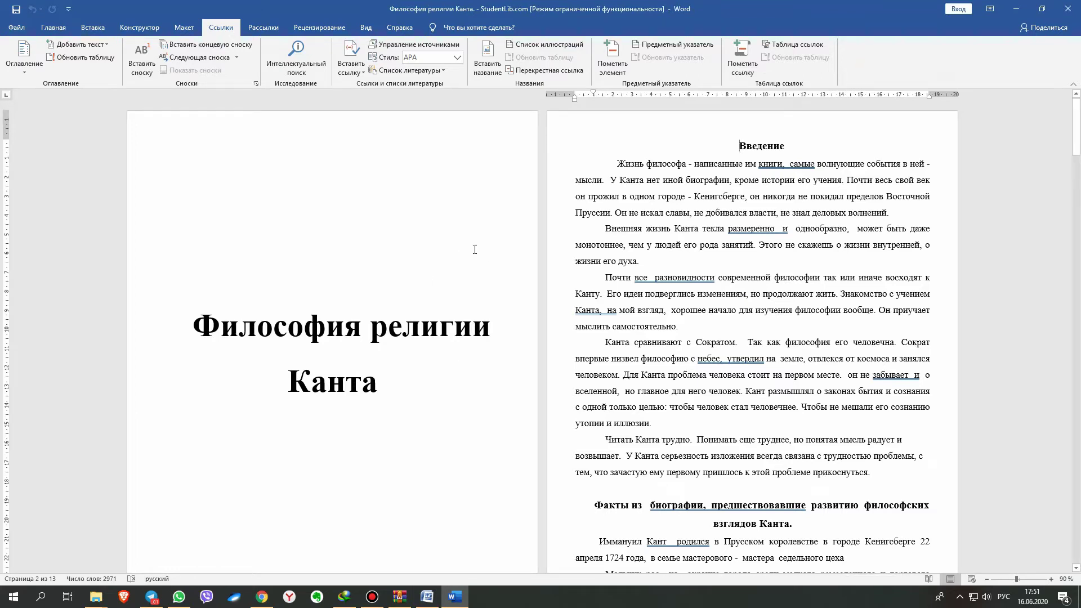
{"action": "left_click", "coordinate": [427, 597]}
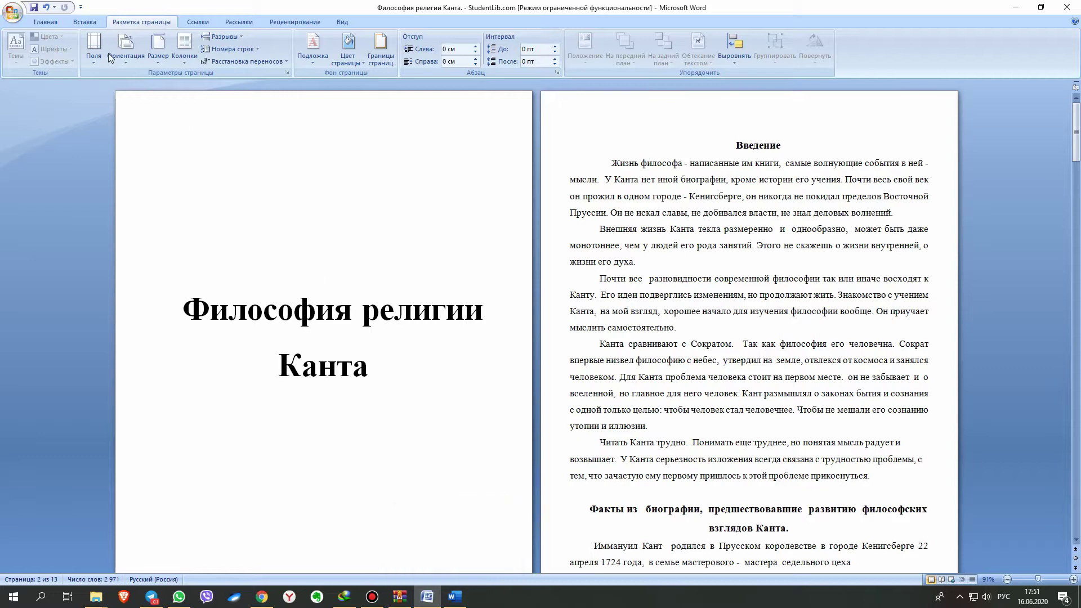
{"action": "left_click", "coordinate": [34, 22]}
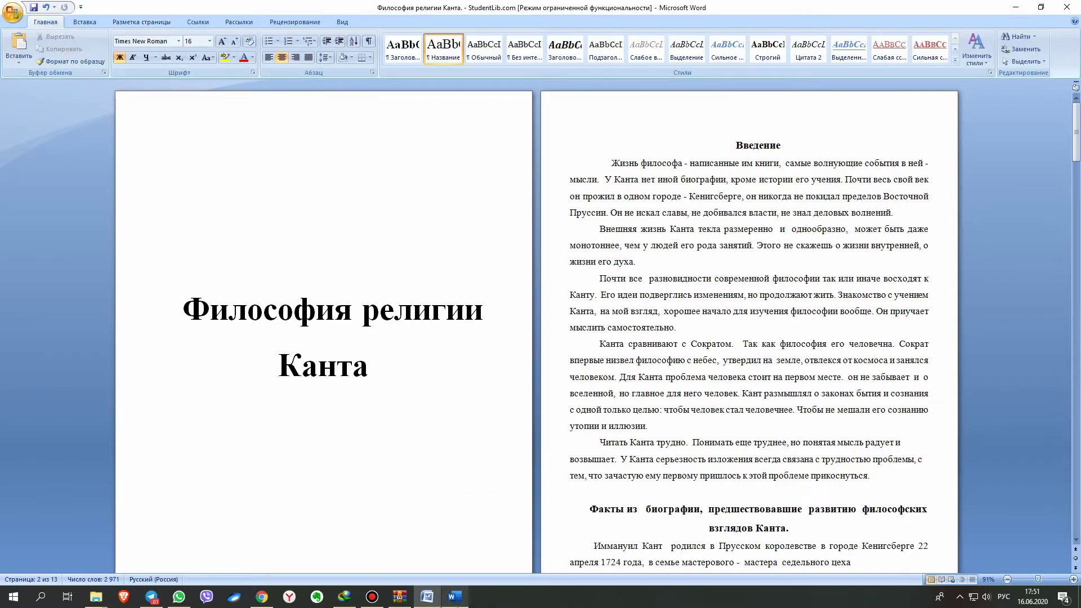
{"action": "left_click", "coordinate": [455, 596]}
{"action": "left_click", "coordinate": [52, 27]}
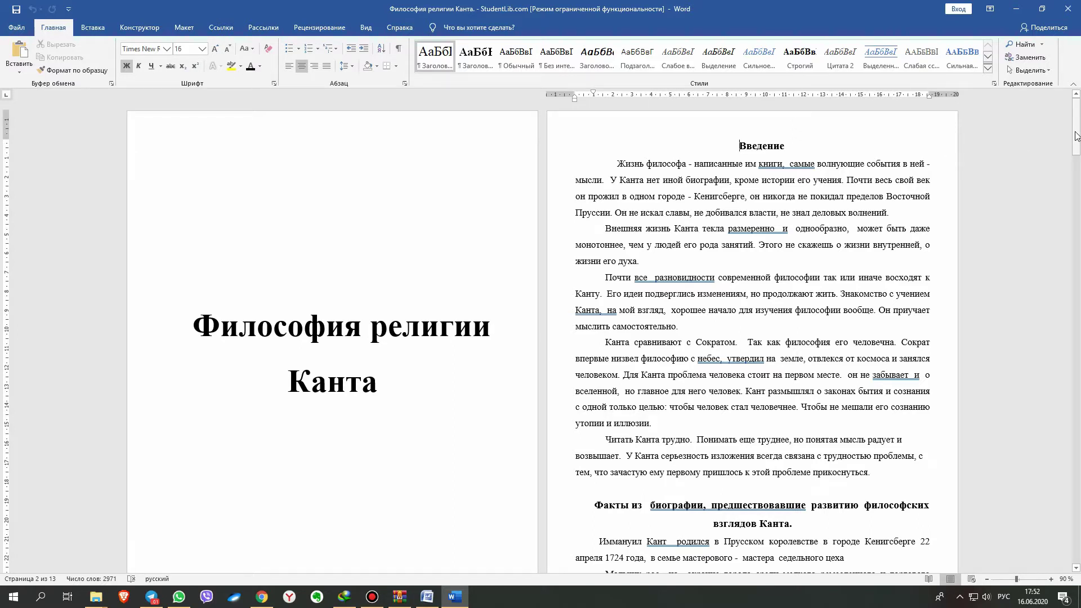
{"action": "scroll", "coordinate": [1058, 142], "scroll_direction": "down", "scroll_amount": 3}
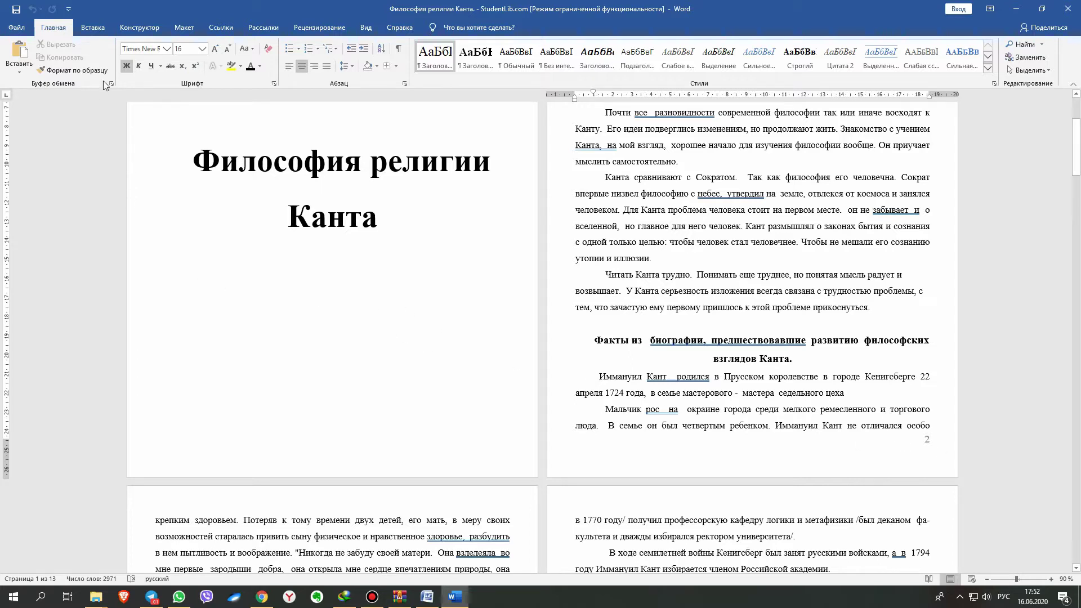
Add the Окаймление page-number footer to the essay and close footer editing.
{"action": "left_click", "coordinate": [93, 28]}
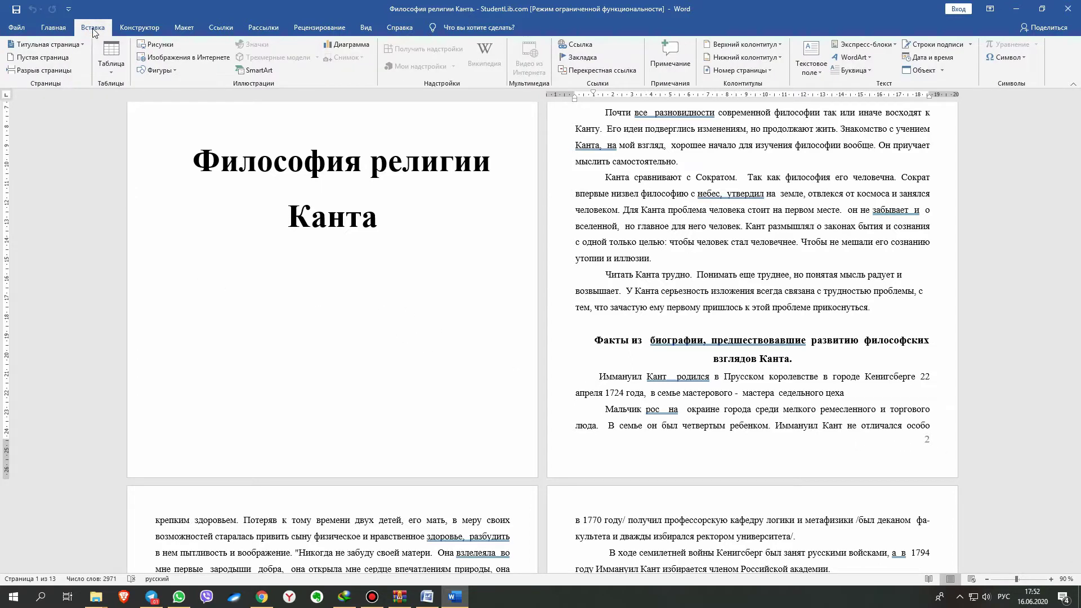
{"action": "left_click", "coordinate": [772, 59]}
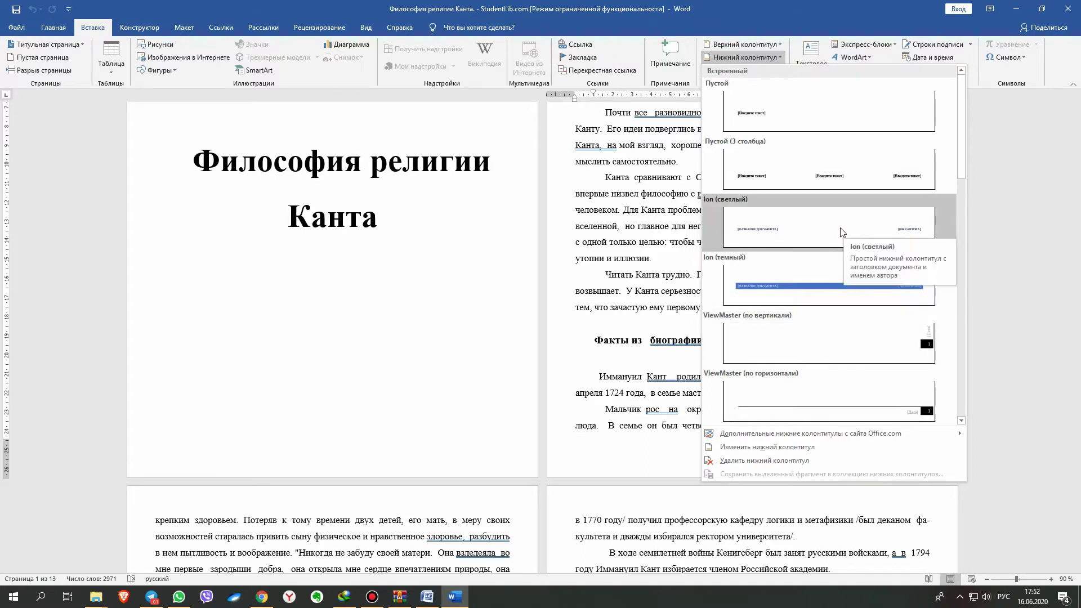
{"action": "scroll", "coordinate": [841, 231], "scroll_direction": "down", "scroll_amount": 5}
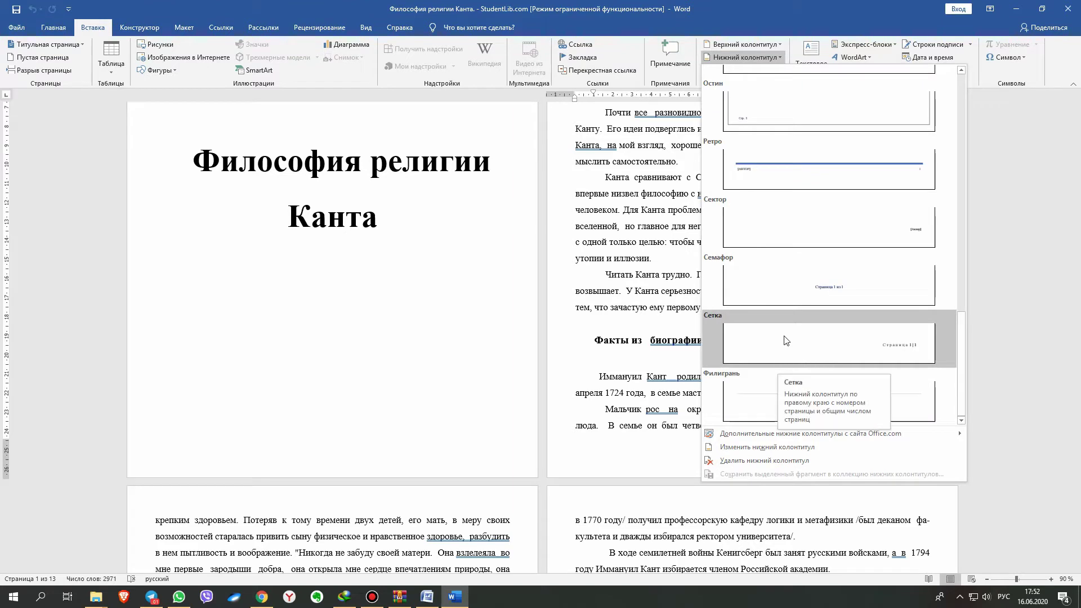
{"action": "scroll", "coordinate": [788, 297], "scroll_direction": "up", "scroll_amount": 3}
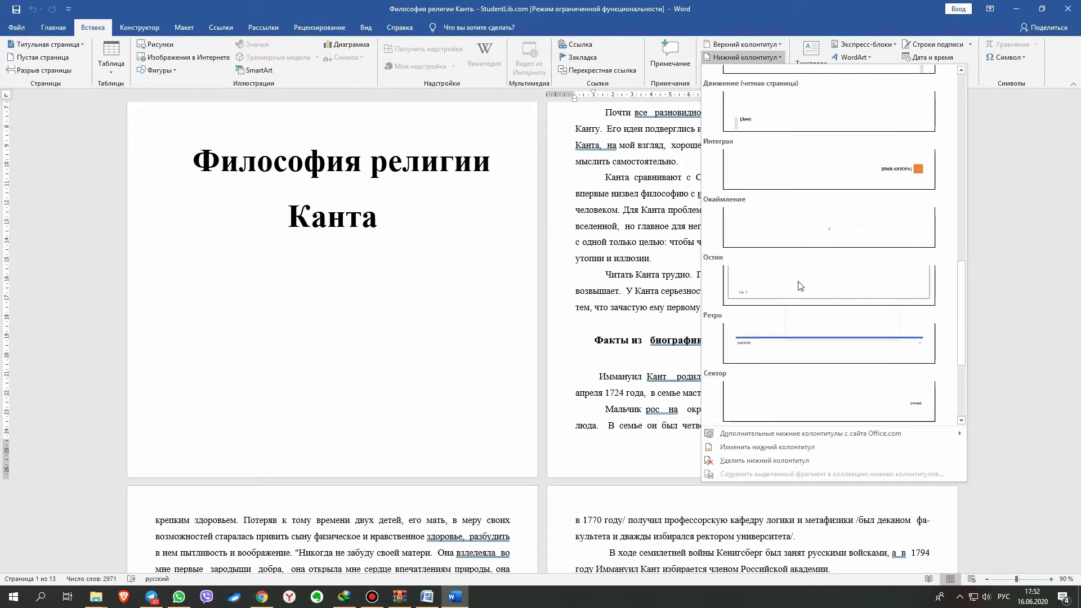
{"action": "left_click", "coordinate": [824, 240]}
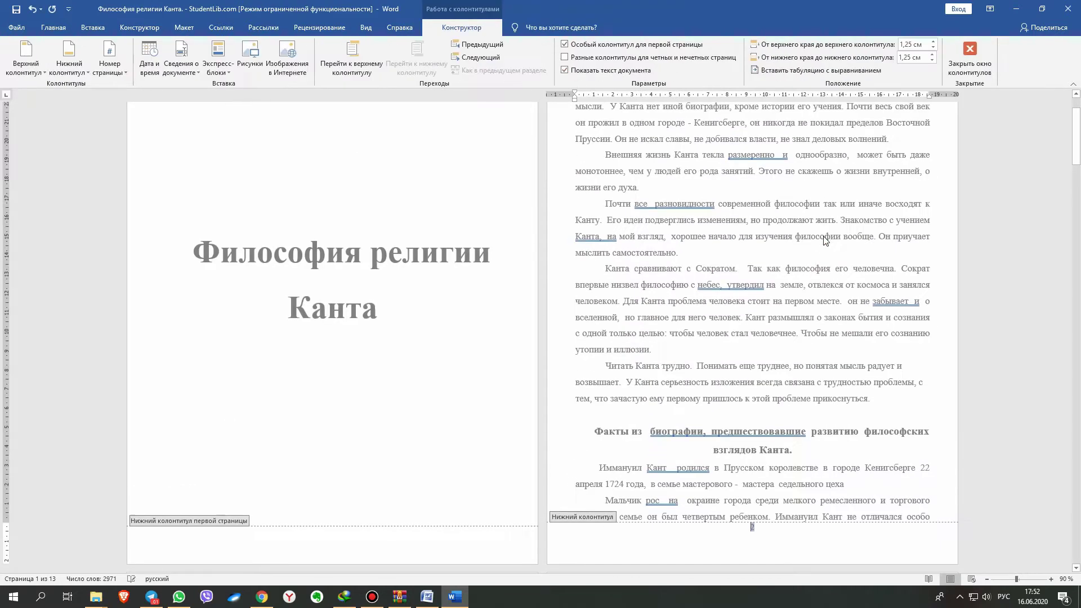
{"action": "scroll", "coordinate": [688, 440], "scroll_direction": "down", "scroll_amount": 2}
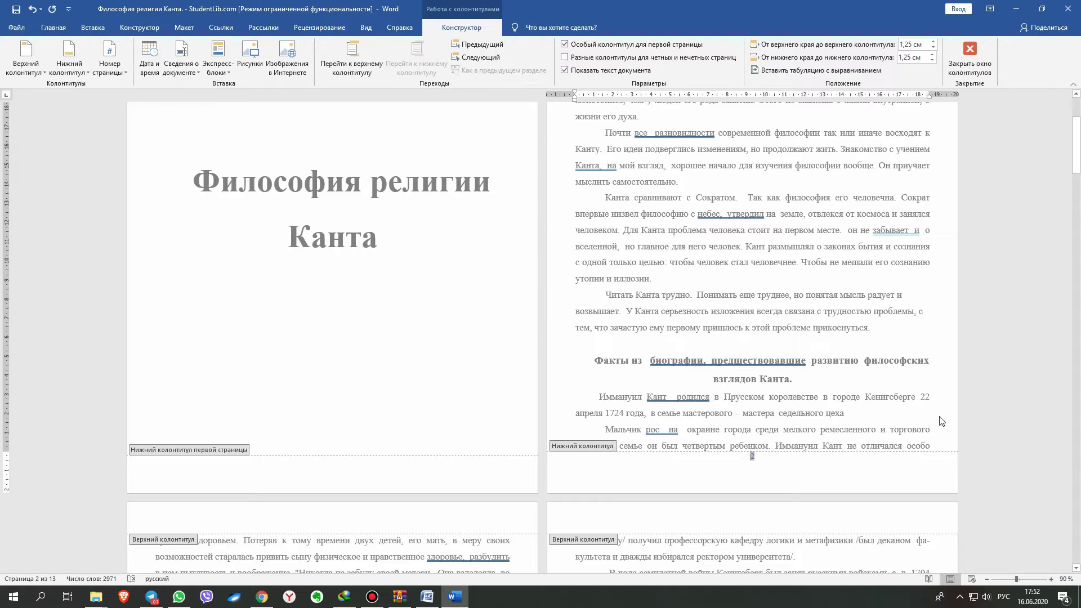
{"action": "left_click", "coordinate": [969, 56]}
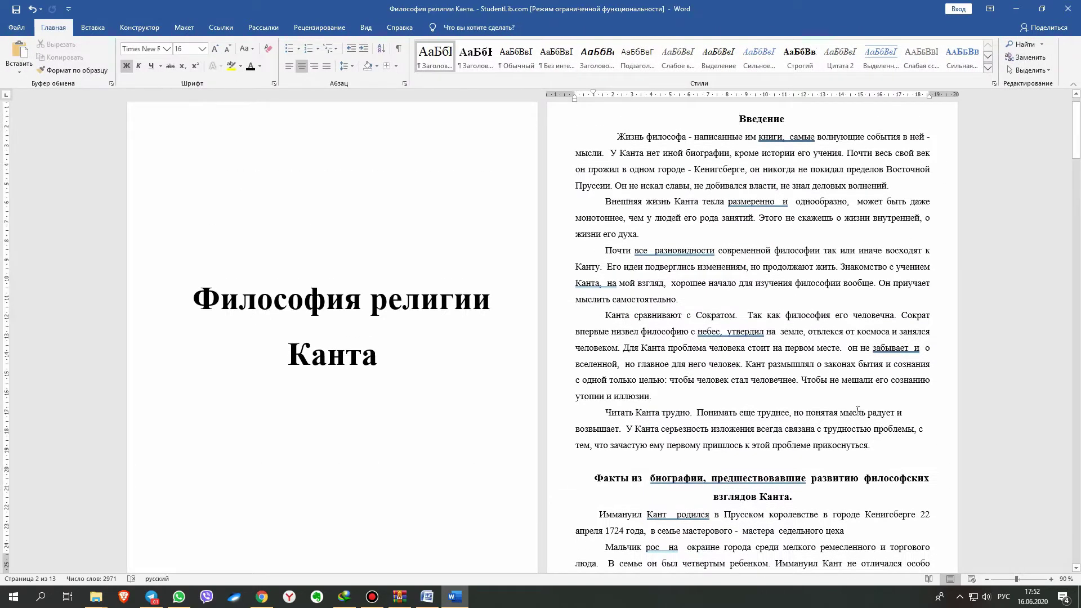
{"action": "scroll", "coordinate": [858, 411], "scroll_direction": "down", "scroll_amount": 5}
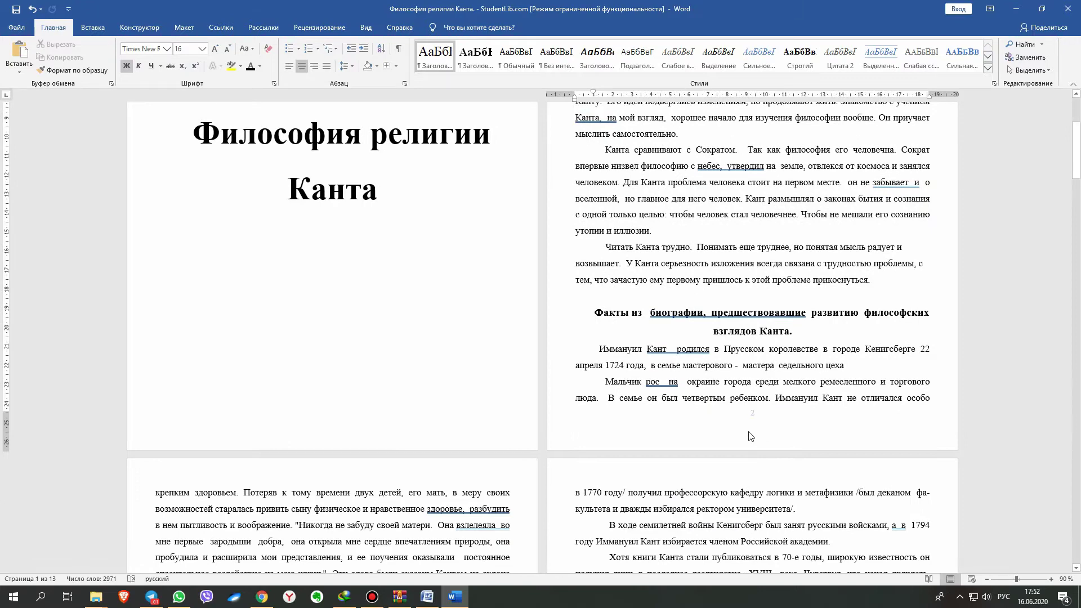
{"action": "scroll", "coordinate": [751, 436], "scroll_direction": "down", "scroll_amount": 3}
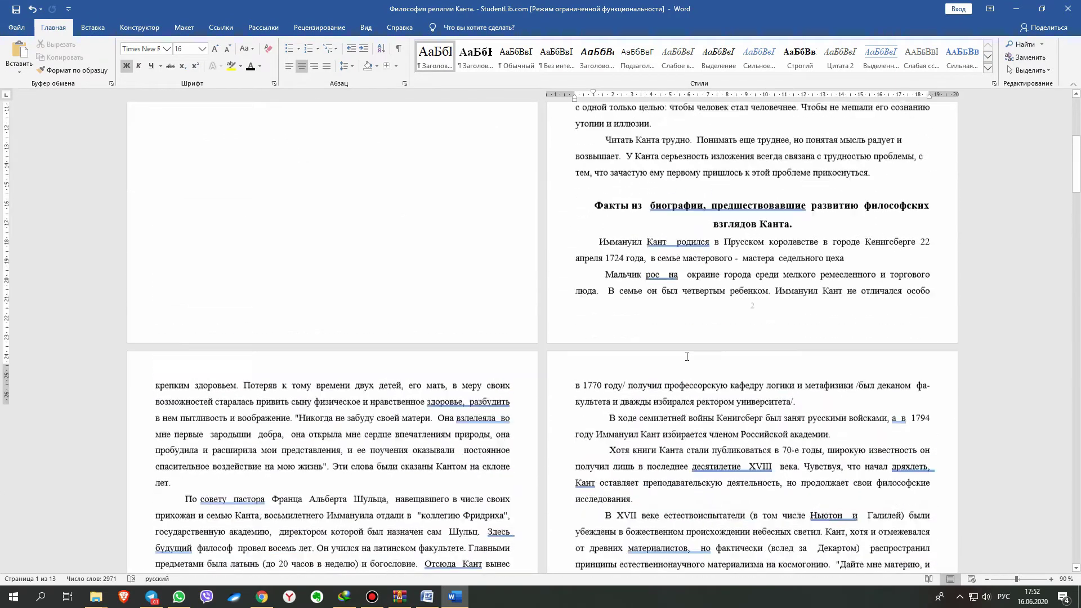
{"action": "scroll", "coordinate": [686, 356], "scroll_direction": "up", "scroll_amount": 6}
{"action": "scroll", "coordinate": [687, 356], "scroll_direction": "up", "scroll_amount": 1}
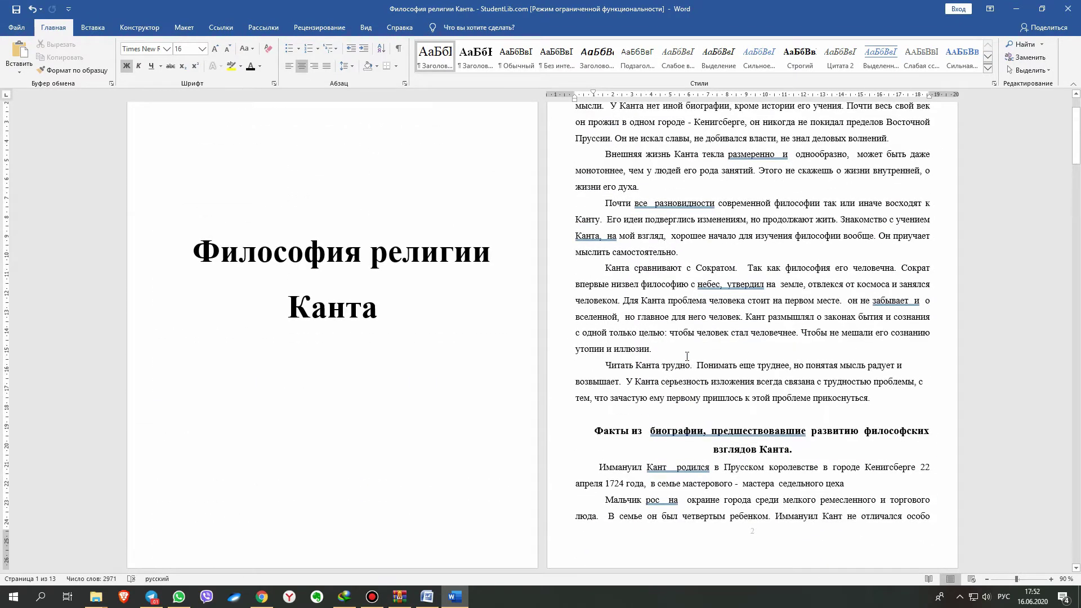
{"action": "scroll", "coordinate": [687, 356], "scroll_direction": "up", "scroll_amount": 2}
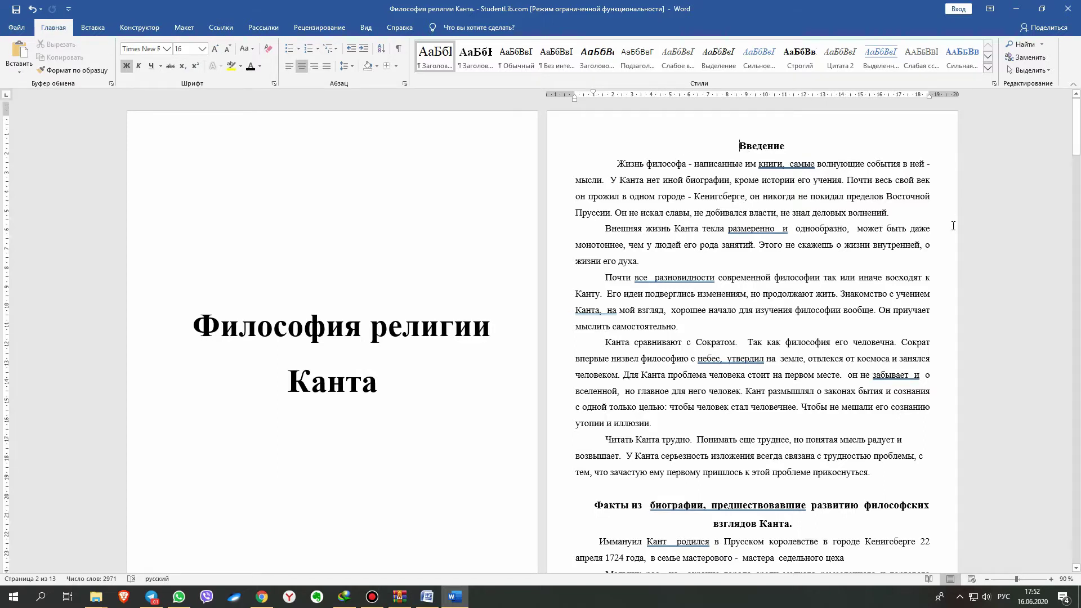
{"action": "scroll", "coordinate": [761, 382], "scroll_direction": "down", "scroll_amount": 3}
{"action": "scroll", "coordinate": [761, 382], "scroll_direction": "down", "scroll_amount": 1}
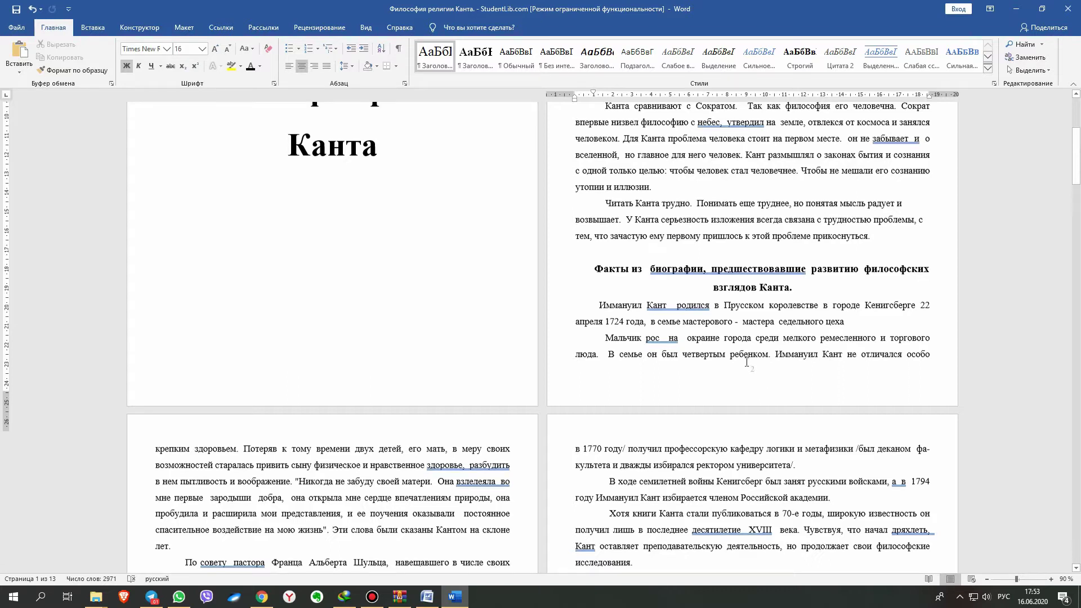
{"action": "scroll", "coordinate": [712, 291], "scroll_direction": "up", "scroll_amount": 3}
{"action": "scroll", "coordinate": [713, 291], "scroll_direction": "up", "scroll_amount": 1}
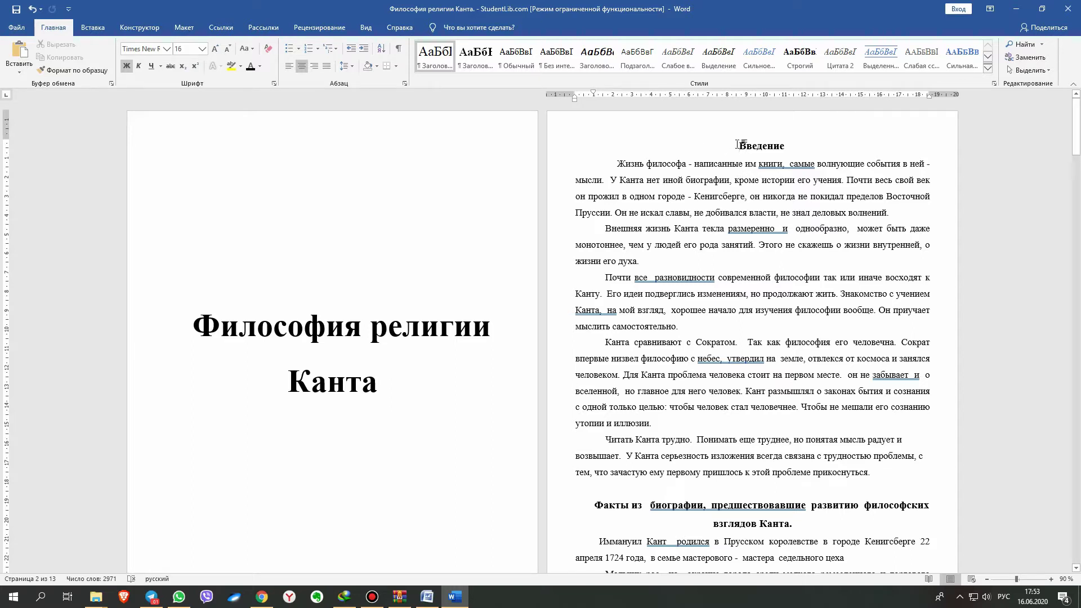
Add the Введение heading to the table of contents at Level 1.
{"action": "left_click_drag", "start_coordinate": [739, 146], "coordinate": [790, 147]}
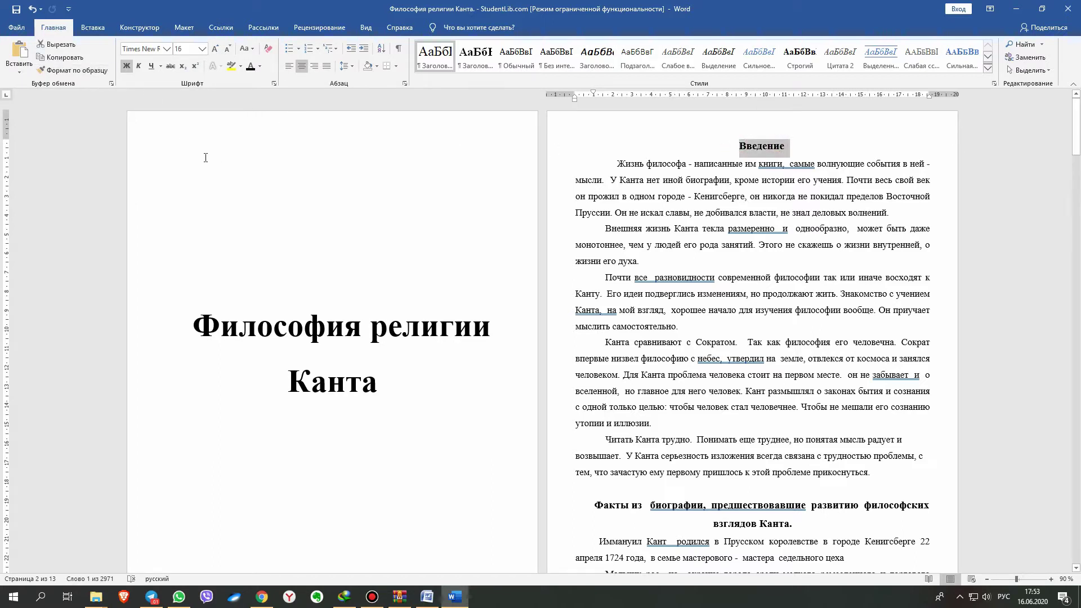
{"action": "left_click", "coordinate": [94, 27]}
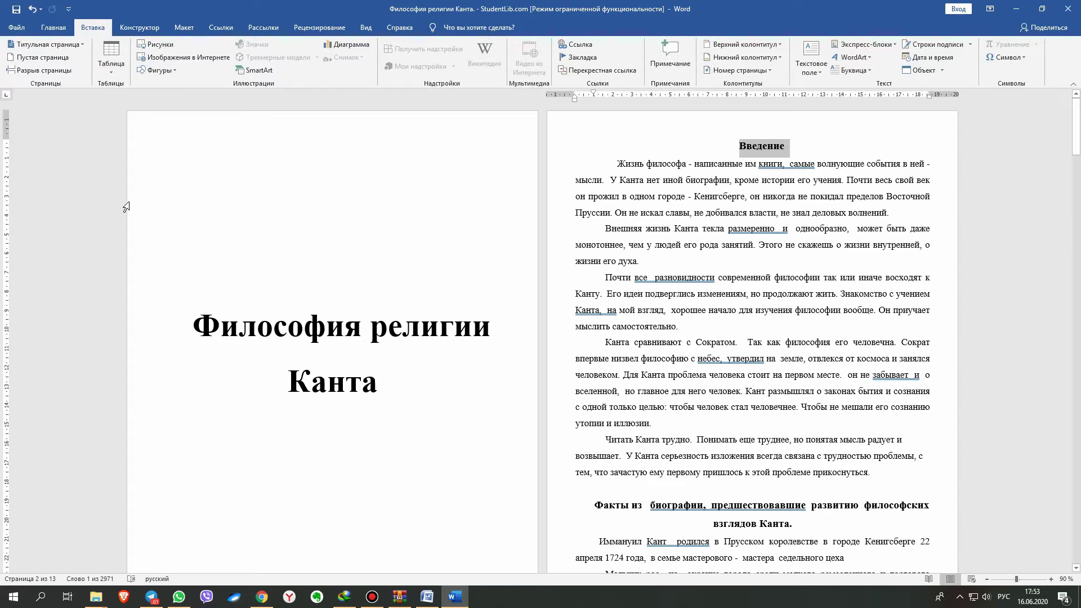
{"action": "left_click", "coordinate": [217, 28]}
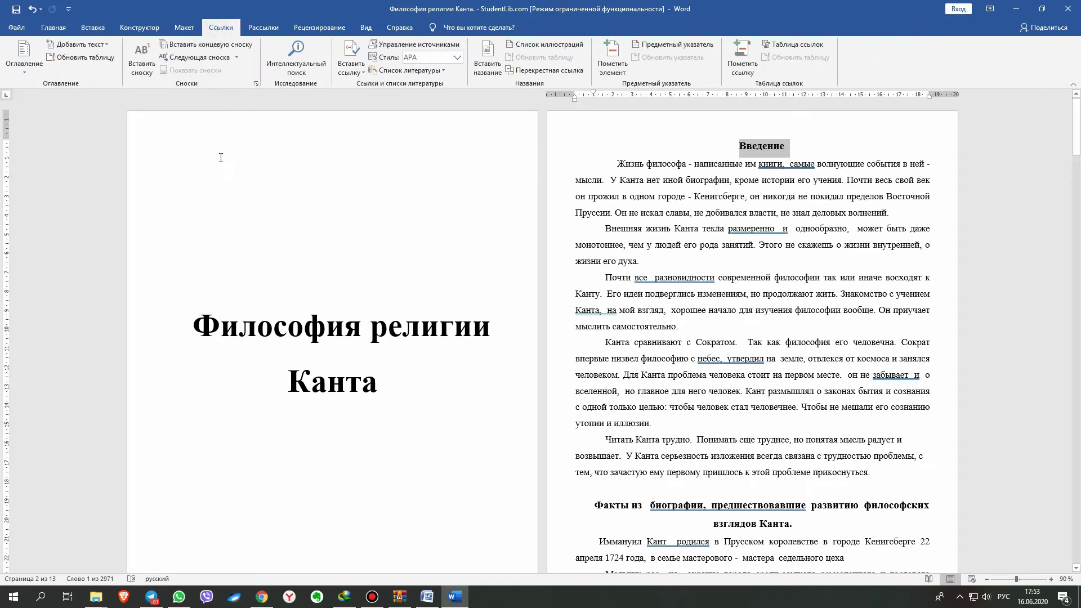
{"action": "left_click", "coordinate": [99, 46]}
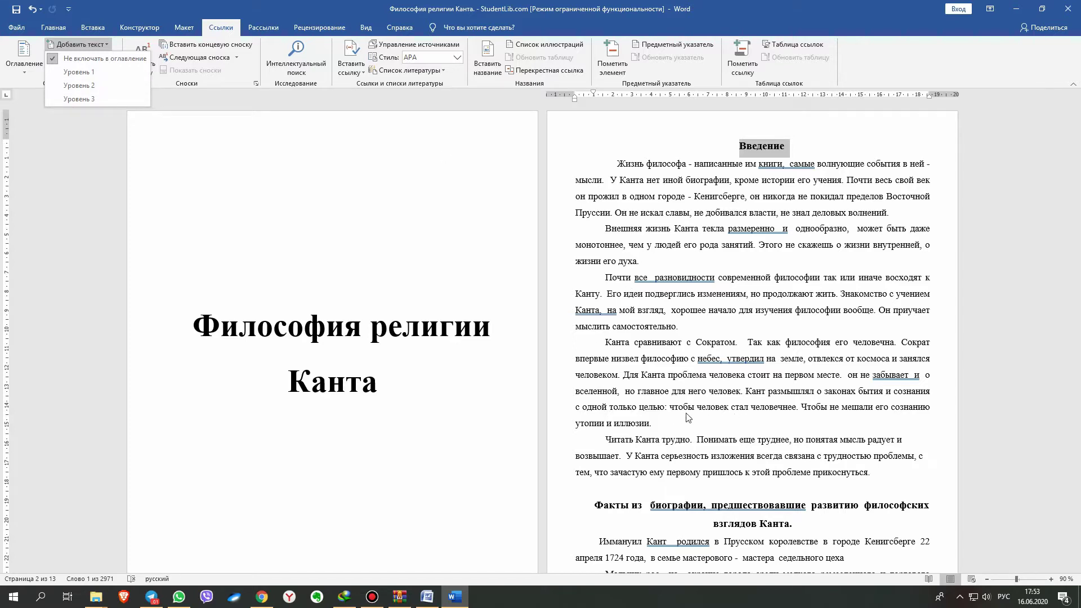
{"action": "left_click", "coordinate": [86, 72]}
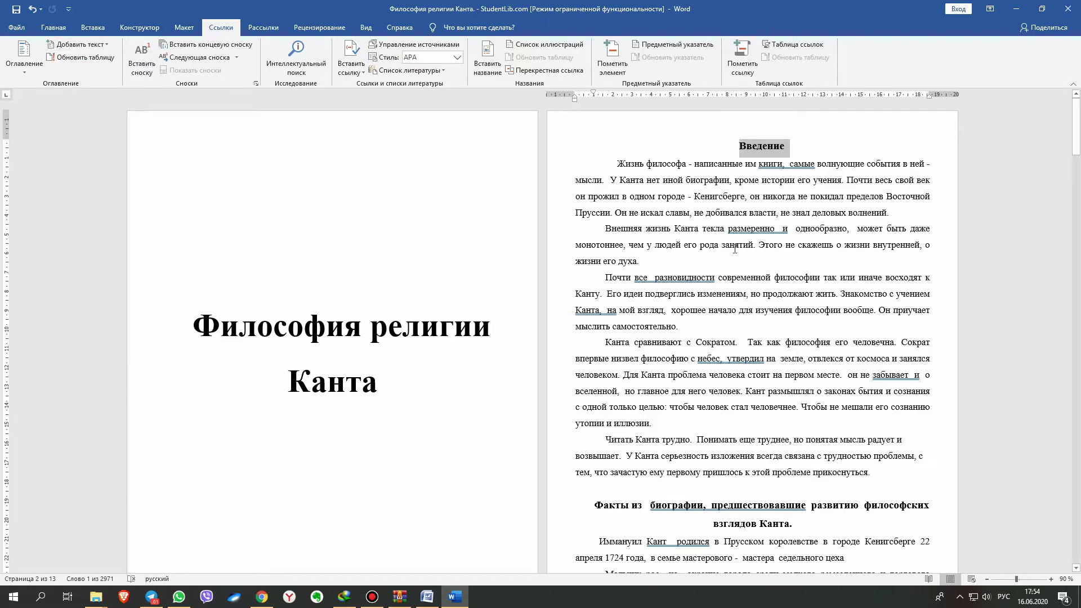
Include the biography facts heading in the table of contents.
{"action": "scroll", "coordinate": [735, 249], "scroll_direction": "down", "scroll_amount": 3}
{"action": "left_click_drag", "start_coordinate": [595, 411], "coordinate": [793, 425]}
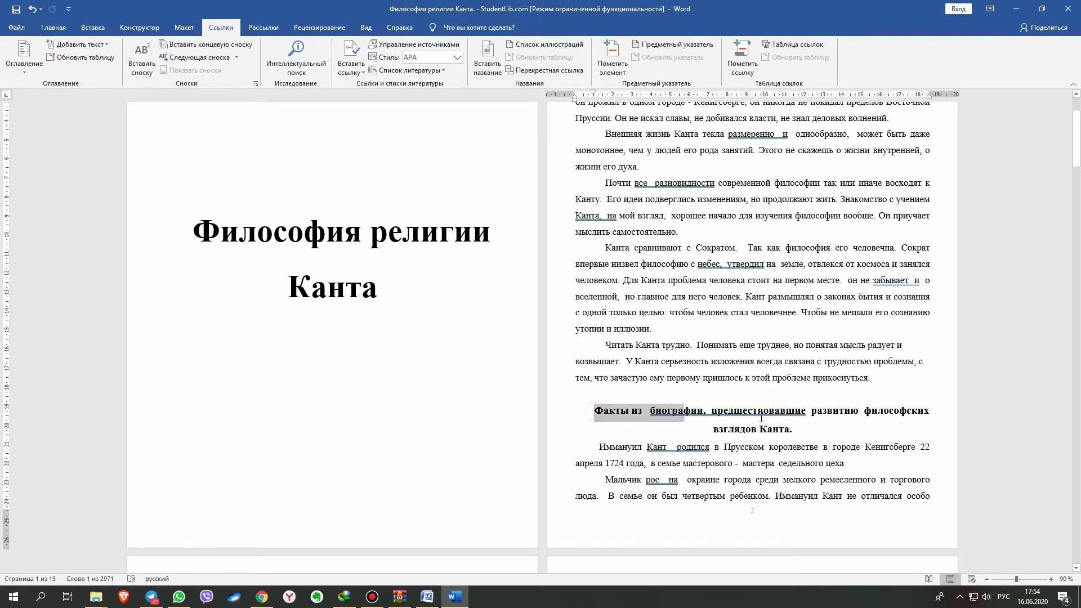
{"action": "left_click", "coordinate": [78, 44]}
{"action": "left_click", "coordinate": [91, 73]}
{"action": "scroll", "coordinate": [436, 402], "scroll_direction": "down", "scroll_amount": 2}
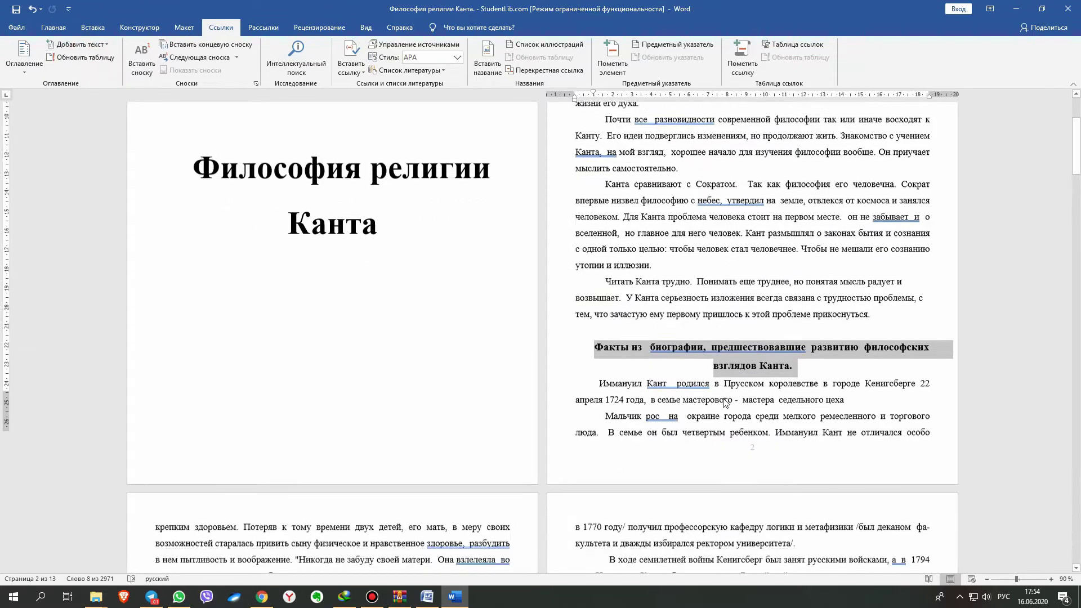
{"action": "scroll", "coordinate": [436, 402], "scroll_direction": "down", "scroll_amount": 6}
{"action": "scroll", "coordinate": [436, 402], "scroll_direction": "down", "scroll_amount": 4}
{"action": "scroll", "coordinate": [436, 402], "scroll_direction": "down", "scroll_amount": 3}
{"action": "scroll", "coordinate": [416, 397], "scroll_direction": "down", "scroll_amount": 2}
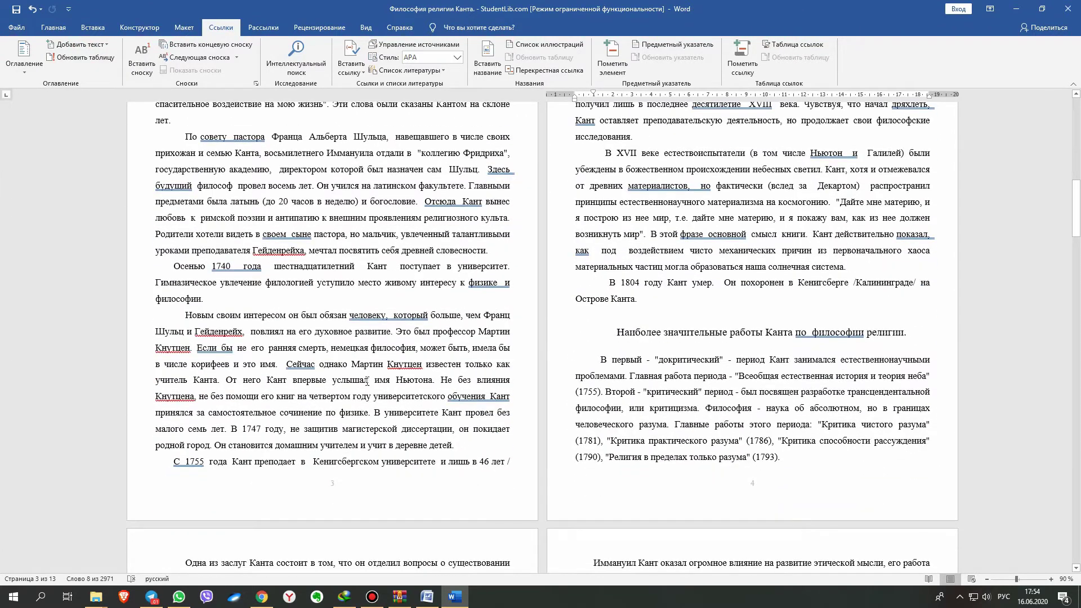
{"action": "scroll", "coordinate": [394, 389], "scroll_direction": "down", "scroll_amount": 2}
{"action": "scroll", "coordinate": [372, 383], "scroll_direction": "down", "scroll_amount": 2}
{"action": "scroll", "coordinate": [439, 379], "scroll_direction": "up", "scroll_amount": 1}
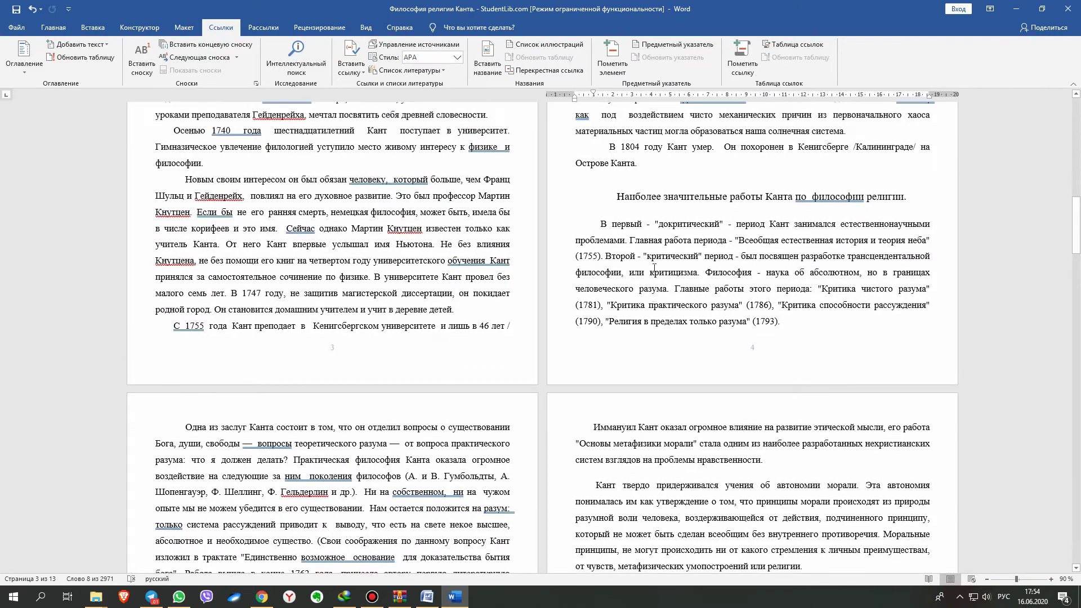
{"action": "scroll", "coordinate": [506, 376], "scroll_direction": "up", "scroll_amount": 2}
{"action": "scroll", "coordinate": [591, 371], "scroll_direction": "up", "scroll_amount": 2}
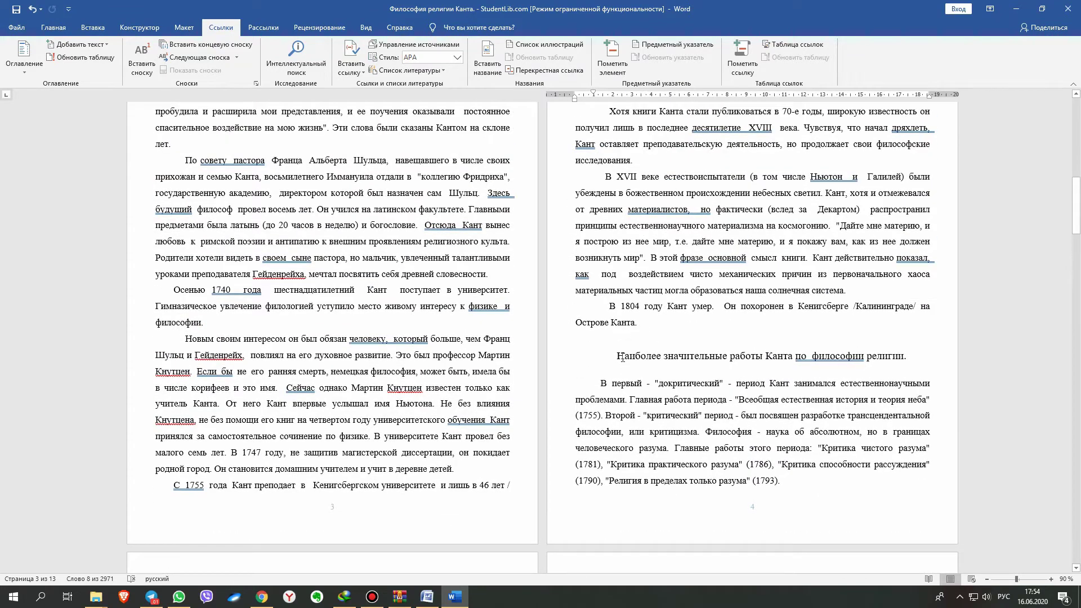
Make «Наиболее значительные работы Канта по философии религии» a Level 2 contents entry.
{"action": "triple_click", "coordinate": [622, 358]}
{"action": "scroll", "coordinate": [603, 342], "scroll_direction": "up", "scroll_amount": 7}
{"action": "scroll", "coordinate": [603, 343], "scroll_direction": "up", "scroll_amount": 1}
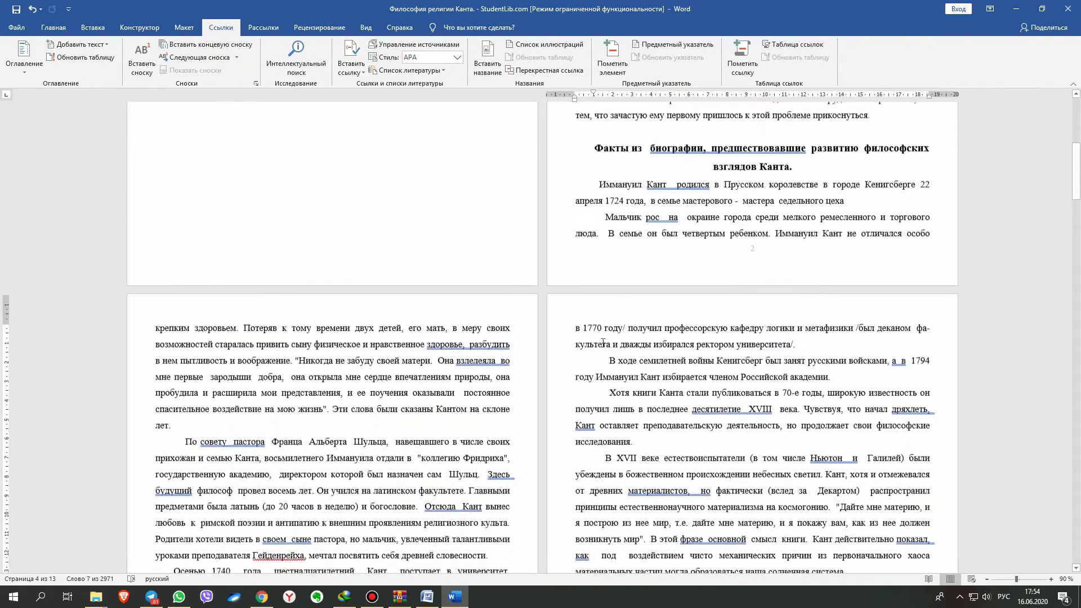
{"action": "scroll", "coordinate": [754, 389], "scroll_direction": "down", "scroll_amount": 4}
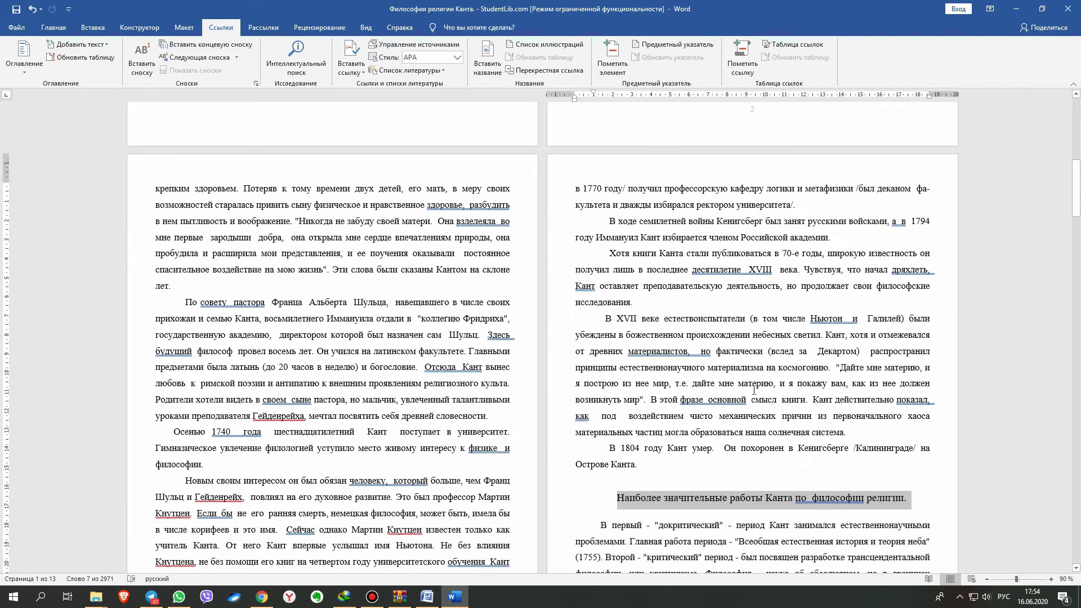
{"action": "left_click", "coordinate": [70, 44]}
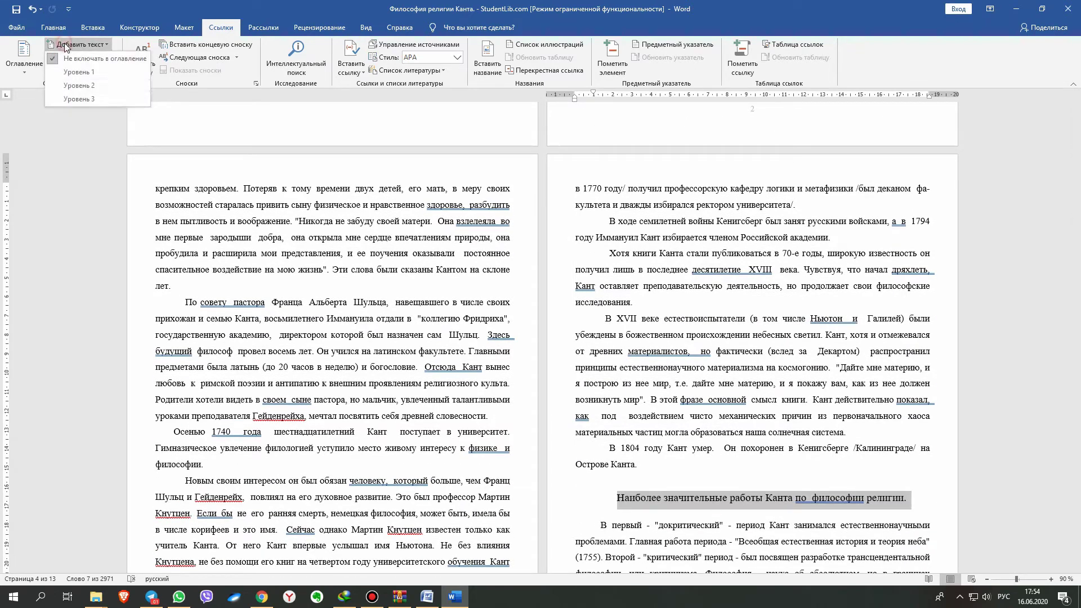
{"action": "left_click", "coordinate": [73, 88]}
{"action": "scroll", "coordinate": [734, 423], "scroll_direction": "down", "scroll_amount": 4}
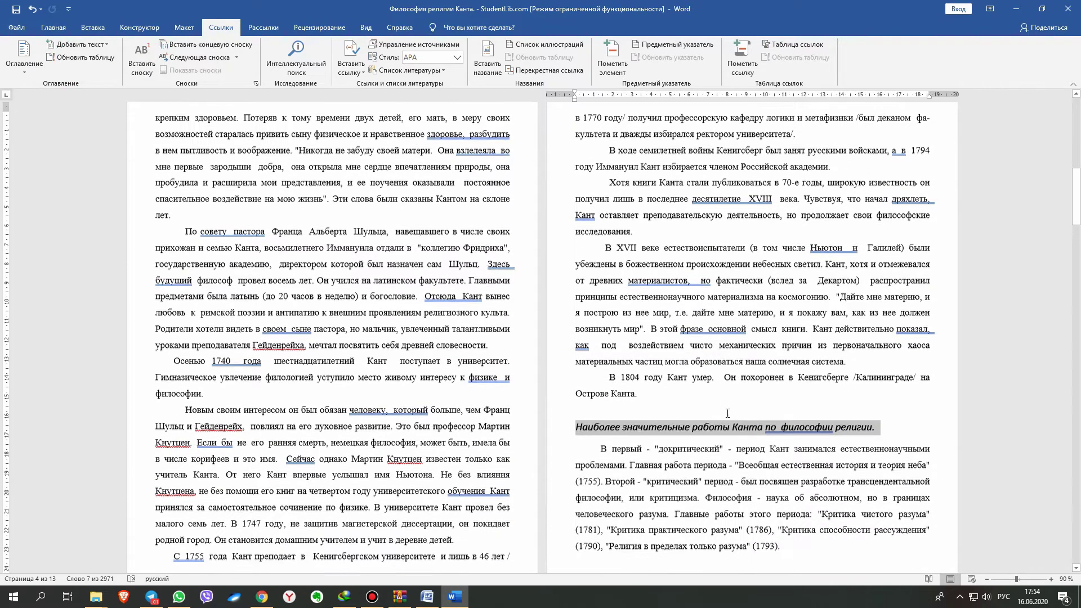
{"action": "scroll", "coordinate": [662, 375], "scroll_direction": "up", "scroll_amount": 4}
{"action": "scroll", "coordinate": [667, 394], "scroll_direction": "up", "scroll_amount": 3}
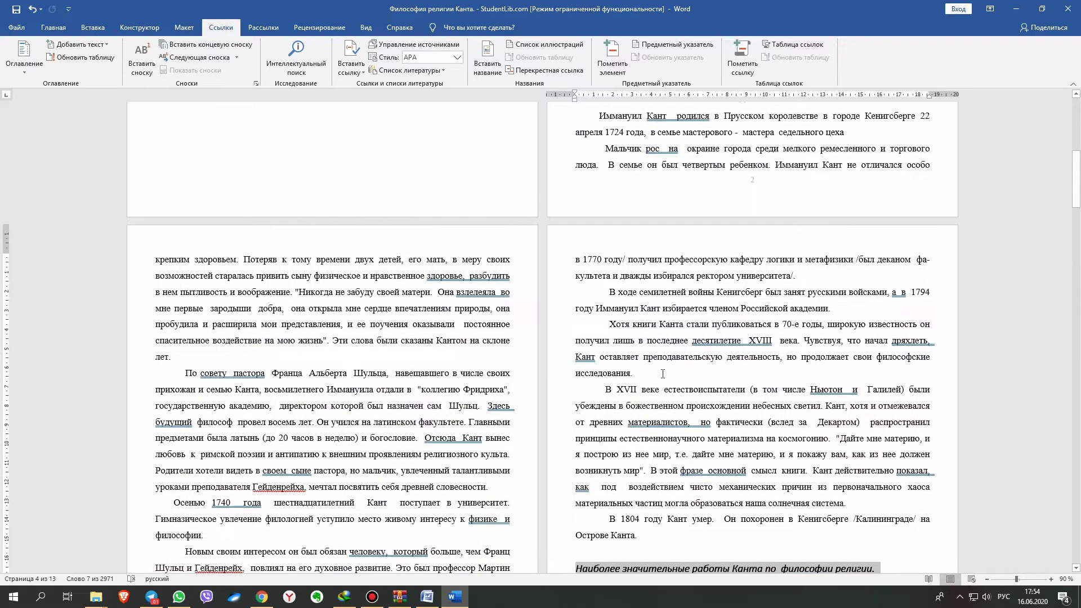
{"action": "scroll", "coordinate": [676, 428], "scroll_direction": "down", "scroll_amount": 4}
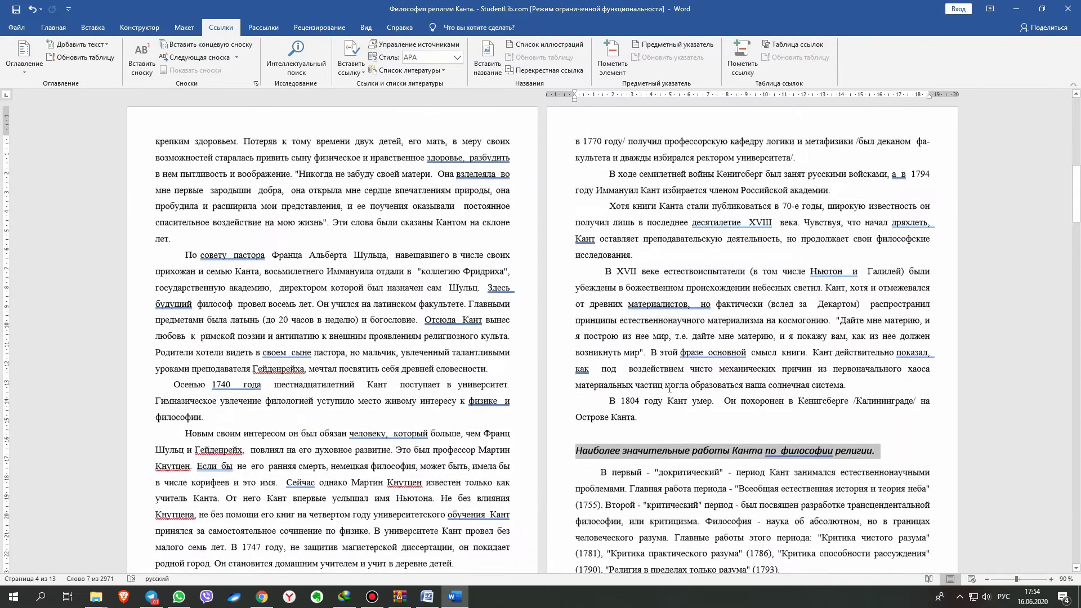
Center the Kant's works heading and remove its italics.
{"action": "right_click", "coordinate": [697, 455]}
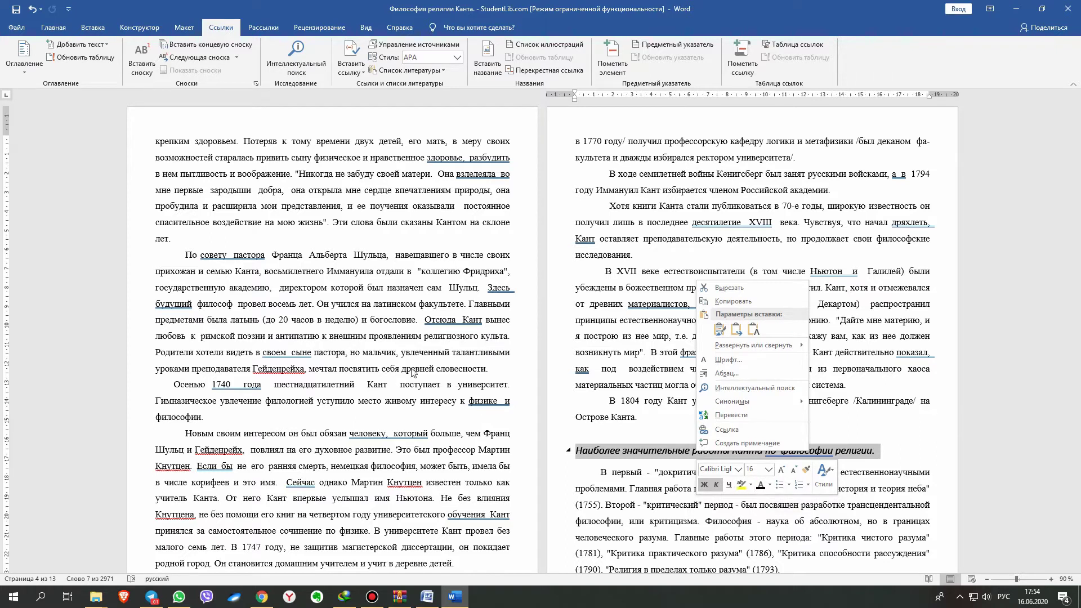
{"action": "left_click", "coordinate": [52, 28]}
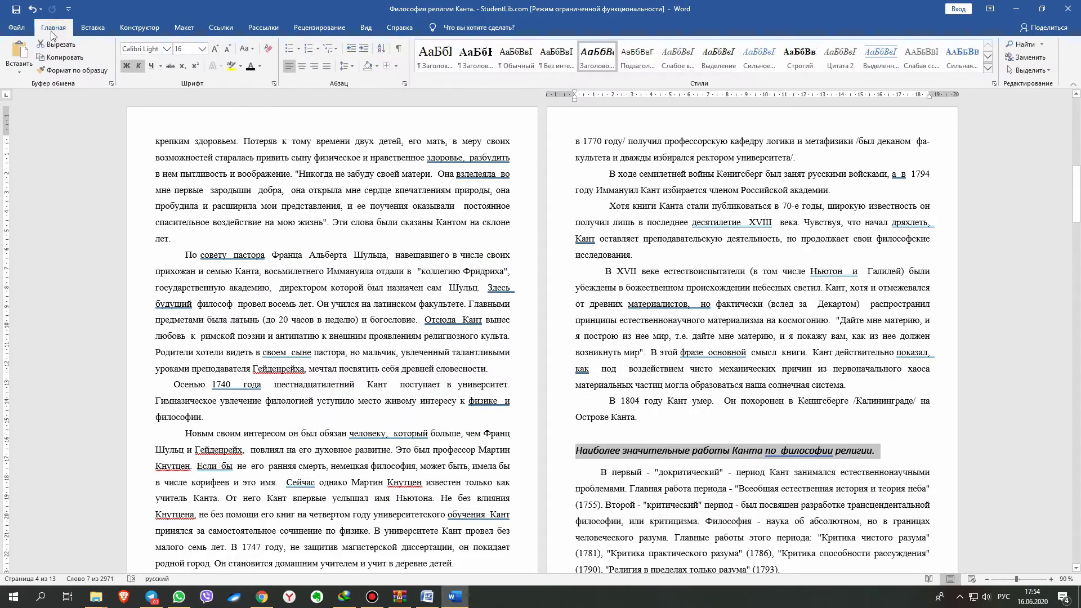
{"action": "left_click", "coordinate": [300, 69]}
{"action": "mouse_move", "coordinate": [726, 451]}
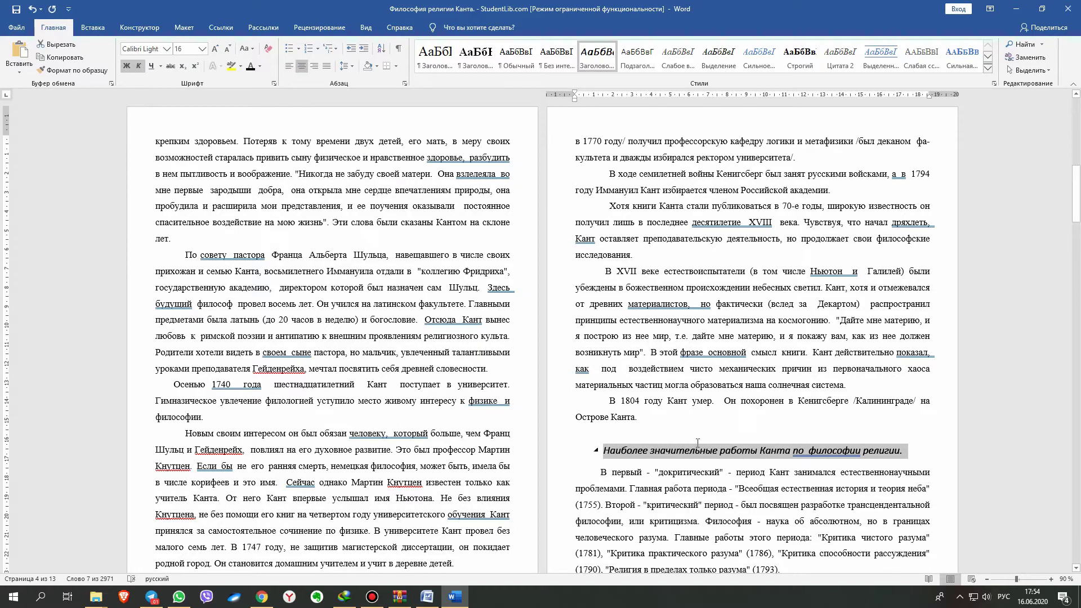
{"action": "left_click", "coordinate": [137, 68]}
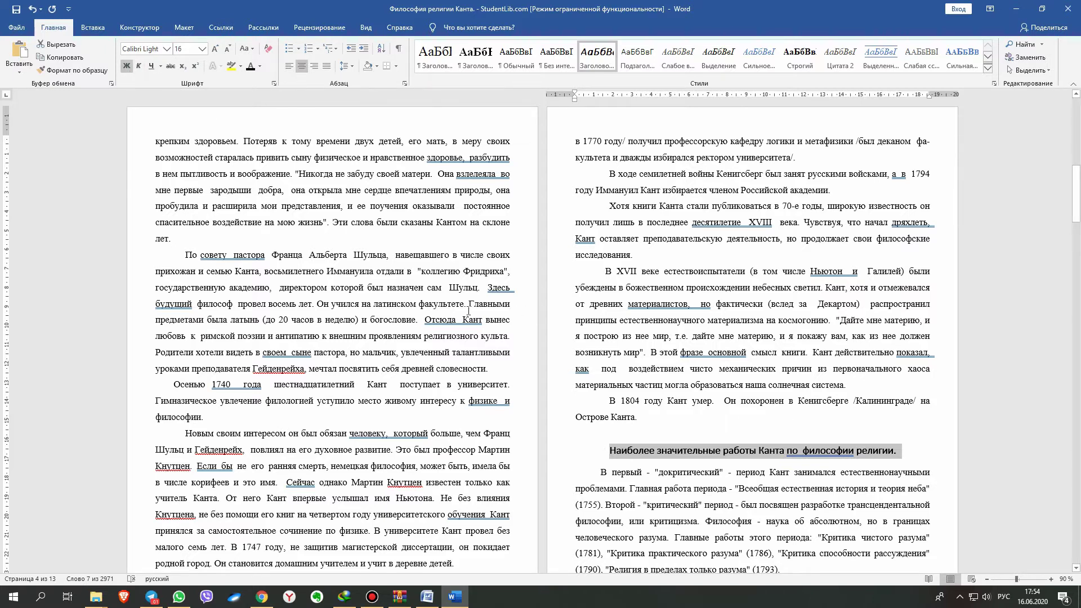
Add the «Заключение.» heading to the table of contents at Level 1.
{"action": "scroll", "coordinate": [628, 375], "scroll_direction": "down", "scroll_amount": 2}
{"action": "scroll", "coordinate": [642, 385], "scroll_direction": "down", "scroll_amount": 2}
{"action": "scroll", "coordinate": [655, 395], "scroll_direction": "down", "scroll_amount": 2}
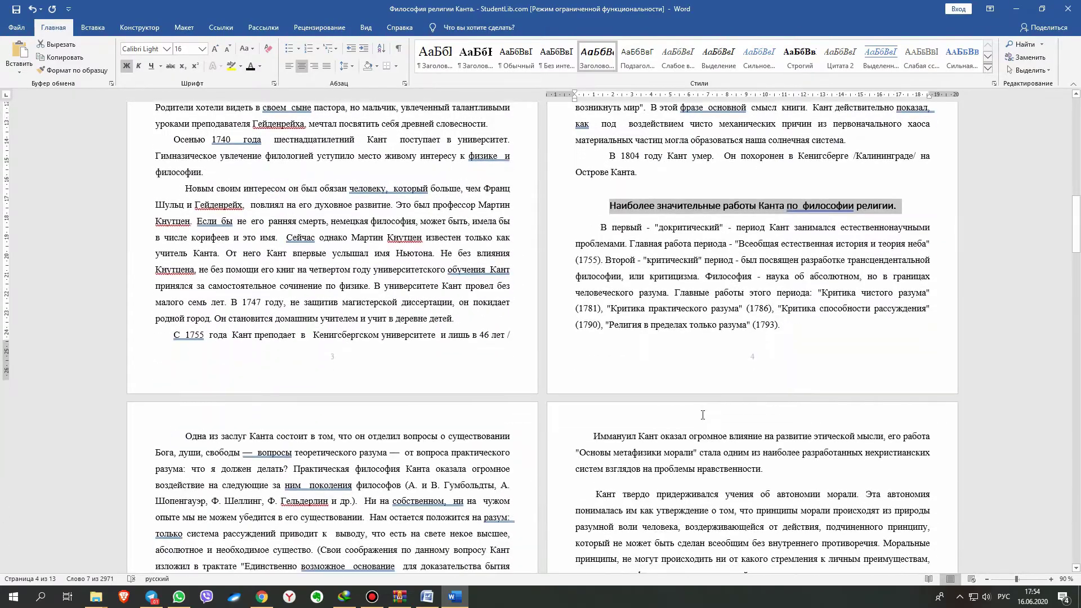
{"action": "scroll", "coordinate": [669, 404], "scroll_direction": "down", "scroll_amount": 2}
{"action": "scroll", "coordinate": [681, 413], "scroll_direction": "down", "scroll_amount": 3}
{"action": "scroll", "coordinate": [664, 410], "scroll_direction": "down", "scroll_amount": 3}
{"action": "scroll", "coordinate": [645, 408], "scroll_direction": "down", "scroll_amount": 3}
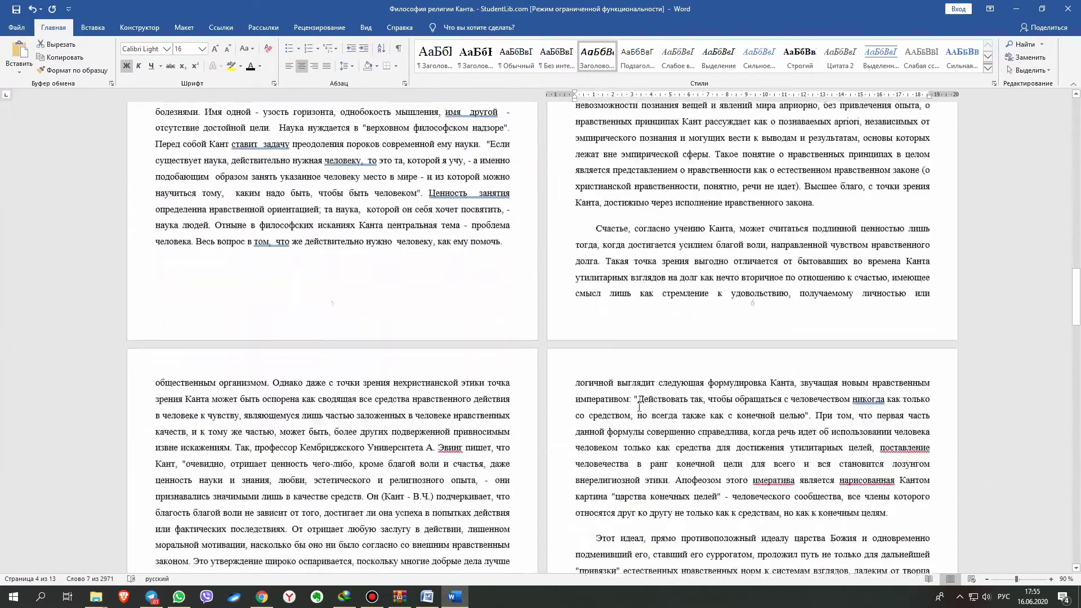
{"action": "scroll", "coordinate": [627, 404], "scroll_direction": "down", "scroll_amount": 3}
{"action": "scroll", "coordinate": [608, 401], "scroll_direction": "down", "scroll_amount": 3}
{"action": "scroll", "coordinate": [627, 382], "scroll_direction": "down", "scroll_amount": 3}
{"action": "scroll", "coordinate": [647, 364], "scroll_direction": "down", "scroll_amount": 3}
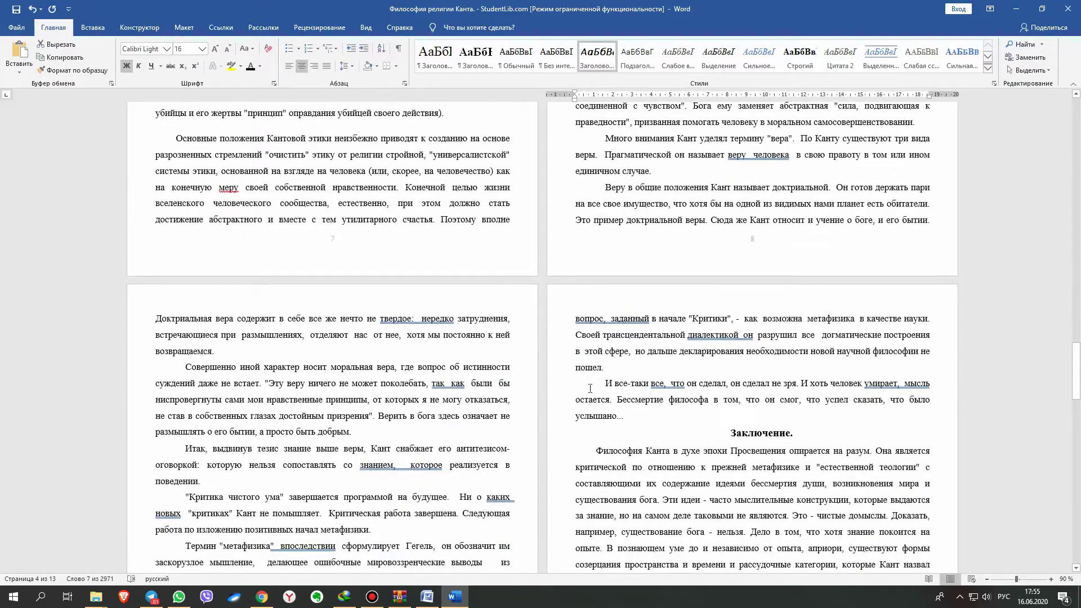
{"action": "scroll", "coordinate": [668, 345], "scroll_direction": "down", "scroll_amount": 3}
{"action": "left_click_drag", "start_coordinate": [732, 292], "coordinate": [792, 292]}
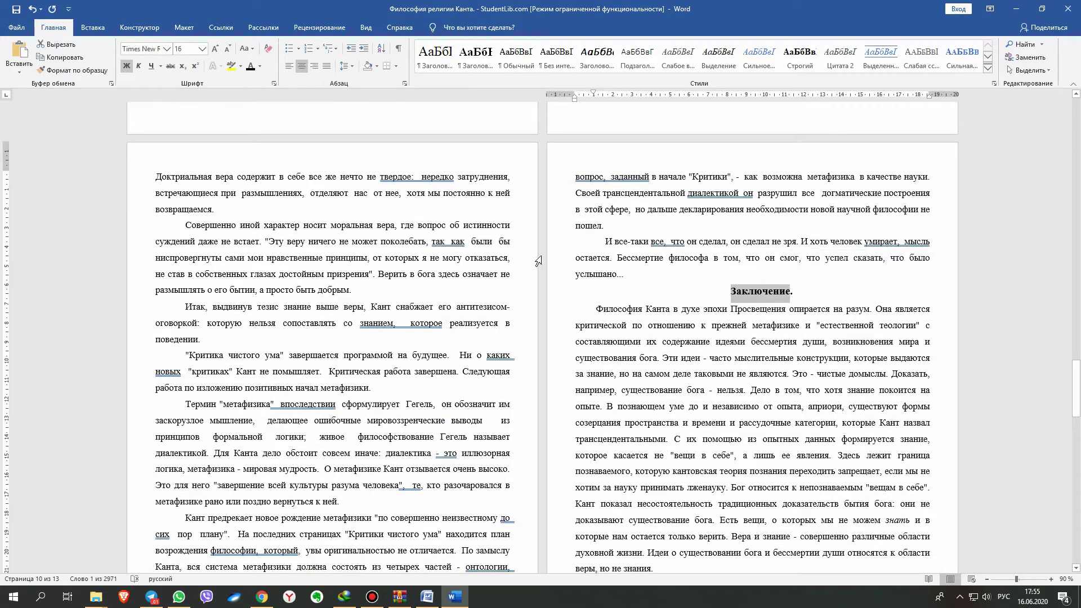
{"action": "key", "text": "shift+End"}
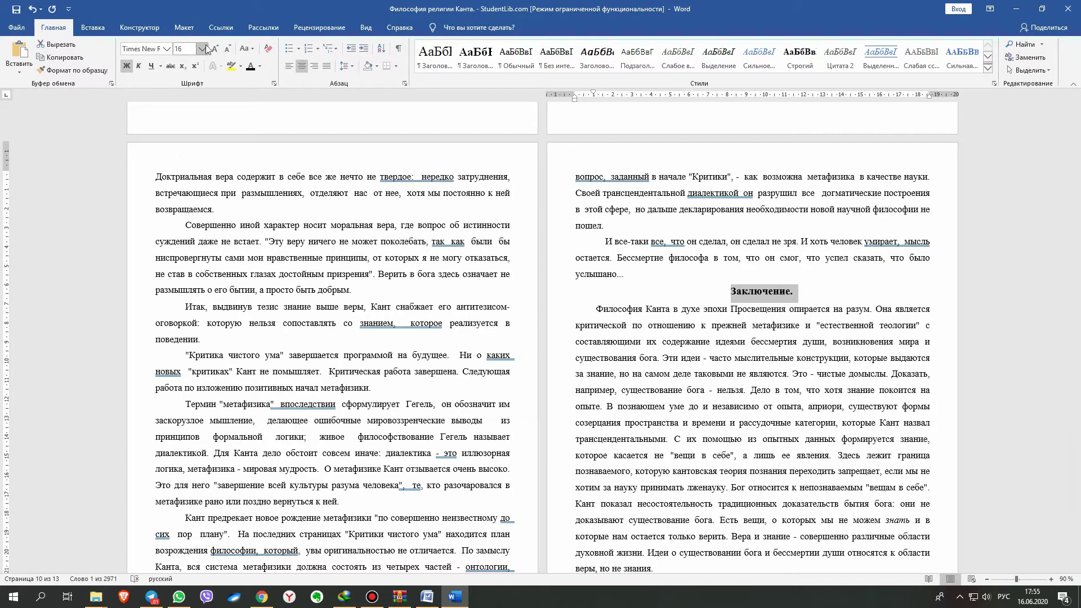
{"action": "left_click", "coordinate": [218, 29]}
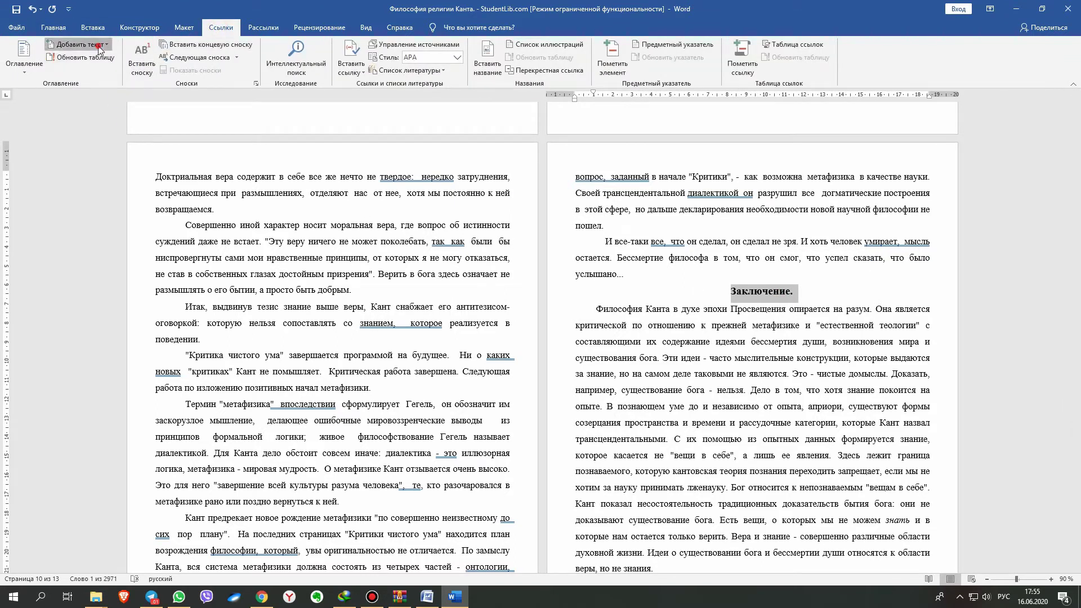
{"action": "left_click", "coordinate": [99, 47]}
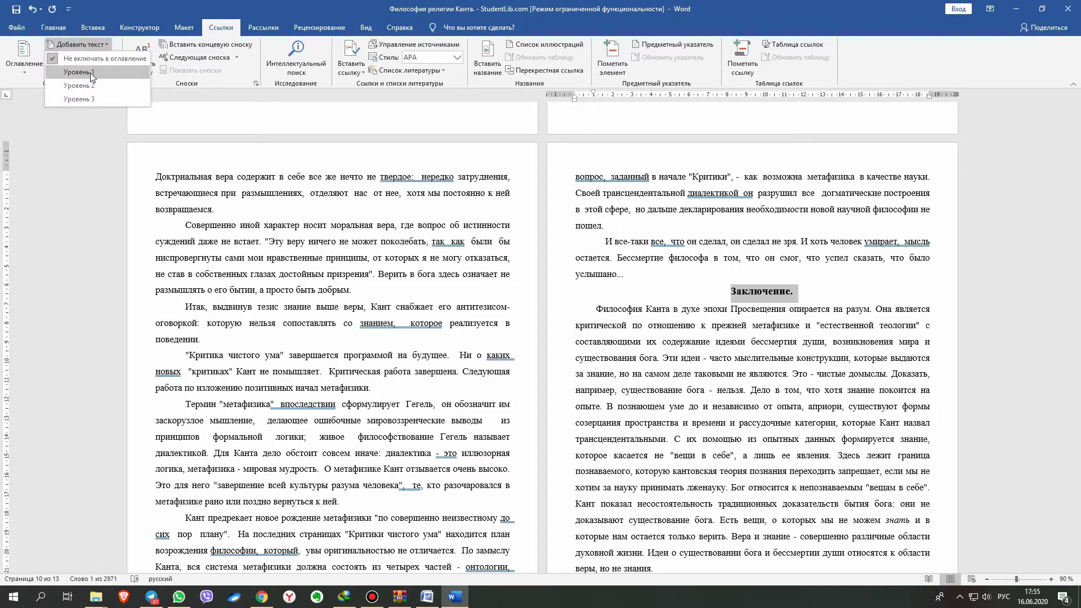
{"action": "left_click", "coordinate": [90, 72]}
Add the «Список использованной литературы» heading to the table of contents at Level 1.
{"action": "scroll", "coordinate": [914, 288], "scroll_direction": "down", "scroll_amount": 4}
{"action": "scroll", "coordinate": [914, 288], "scroll_direction": "down", "scroll_amount": 6}
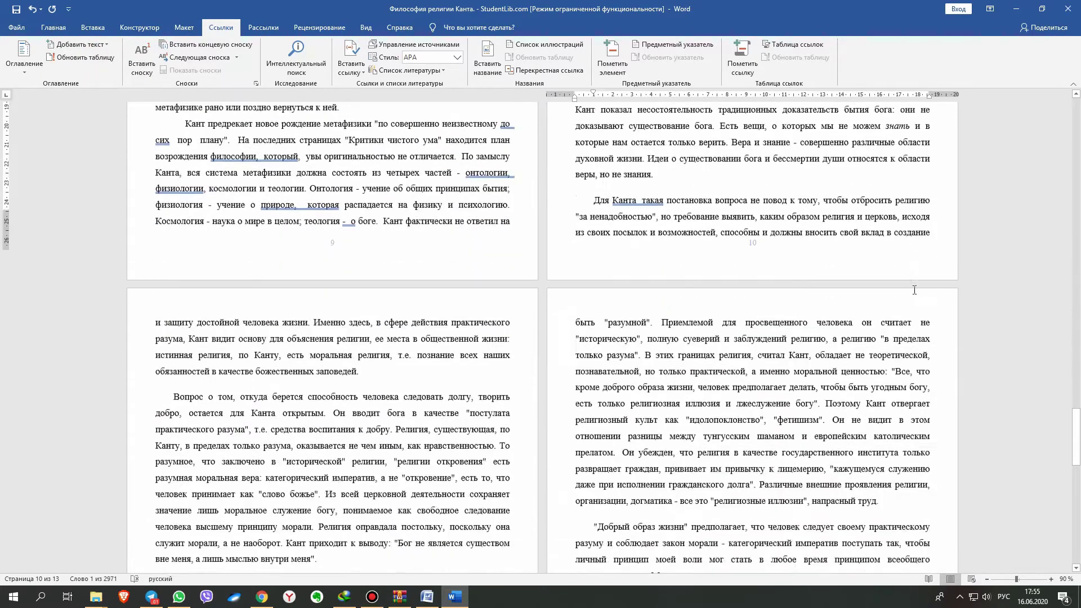
{"action": "scroll", "coordinate": [907, 292], "scroll_direction": "down", "scroll_amount": 3}
{"action": "scroll", "coordinate": [895, 296], "scroll_direction": "down", "scroll_amount": 3}
{"action": "scroll", "coordinate": [880, 302], "scroll_direction": "down", "scroll_amount": 3}
{"action": "scroll", "coordinate": [880, 303], "scroll_direction": "down", "scroll_amount": 3}
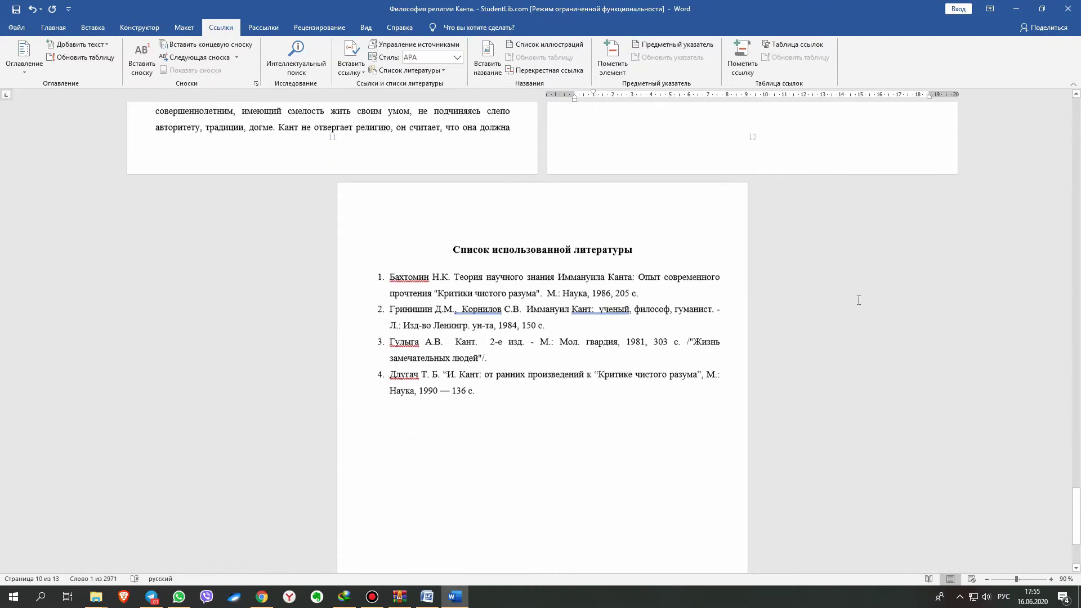
{"action": "triple_click", "coordinate": [489, 248]}
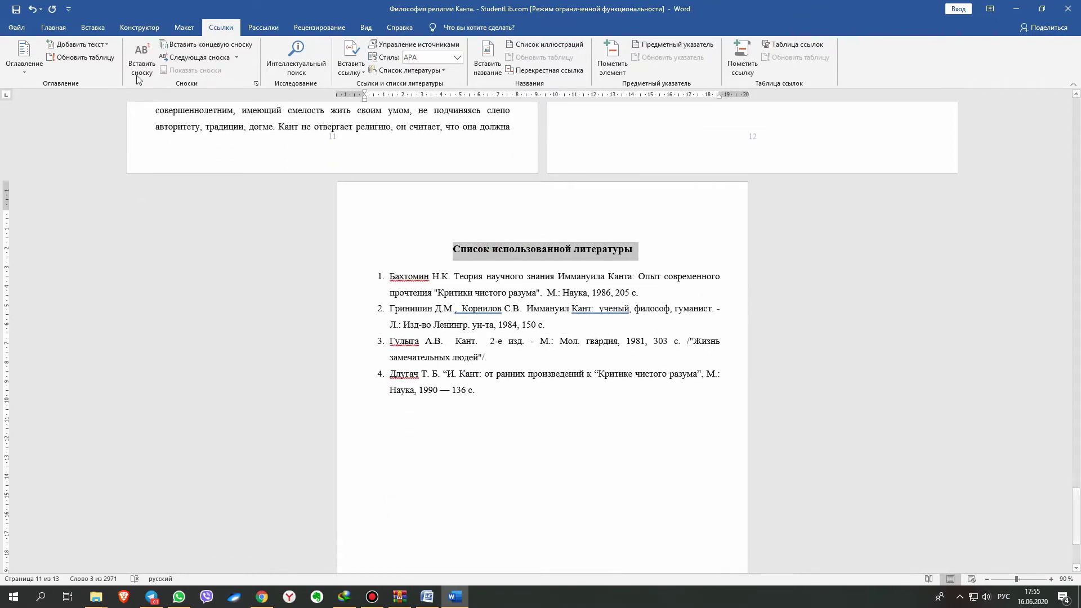
{"action": "left_click", "coordinate": [79, 44]}
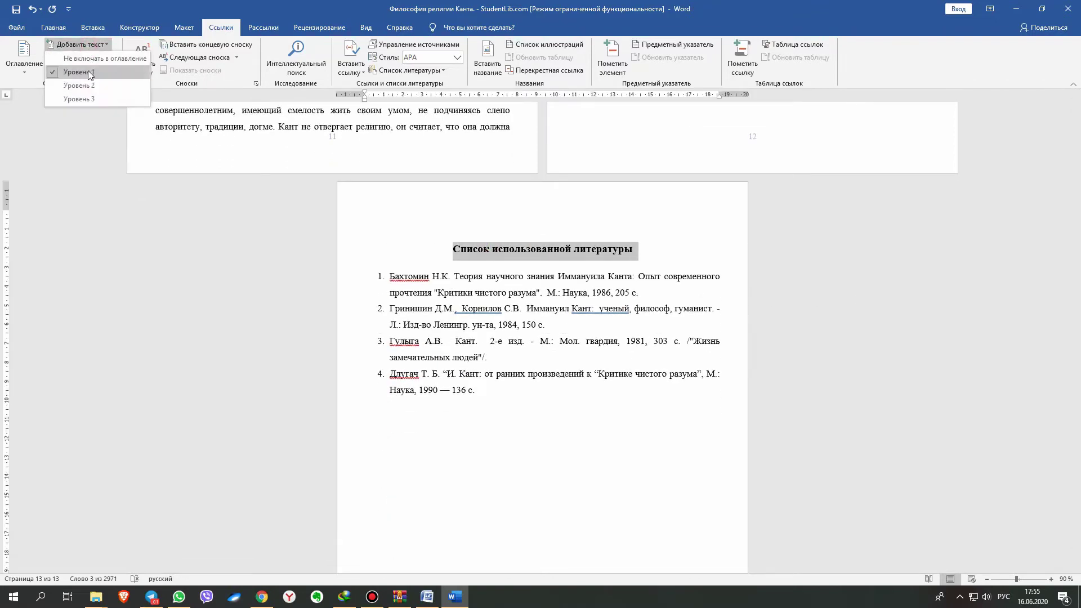
{"action": "left_click", "coordinate": [89, 72]}
{"action": "left_click", "coordinate": [89, 44]}
{"action": "left_click", "coordinate": [89, 44]}
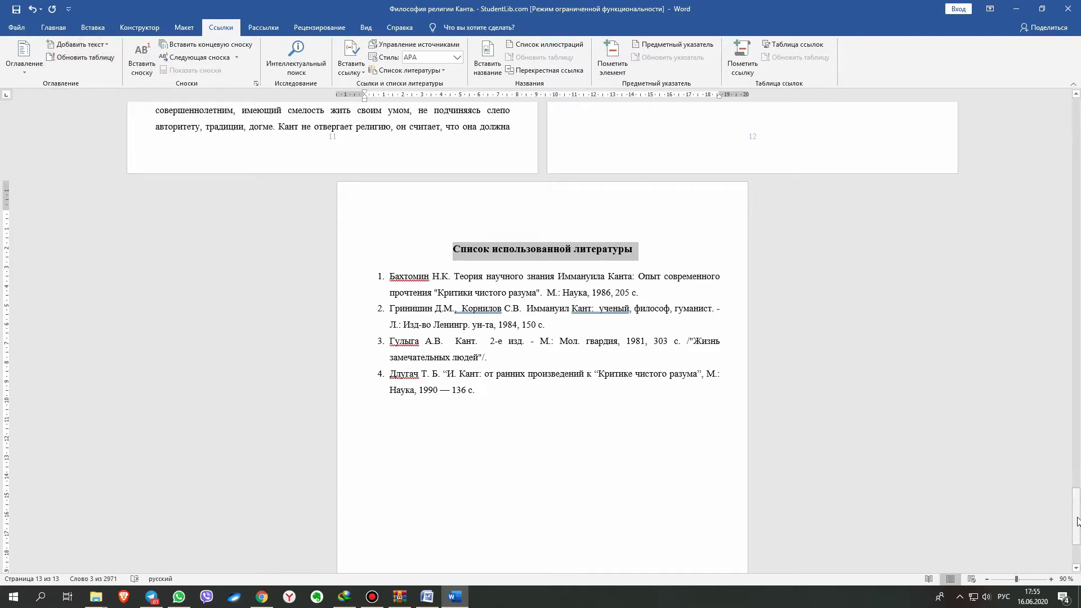
Return to the top of the essay and place the caret just before Введение.
{"action": "left_click_drag", "start_coordinate": [1077, 523], "coordinate": [1041, 94]}
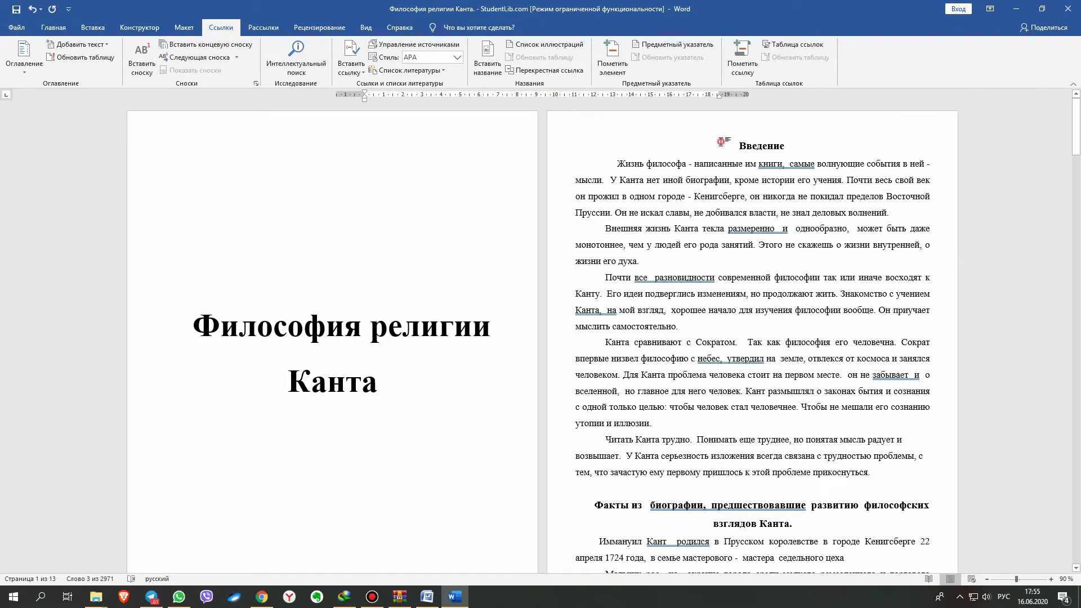
{"action": "left_click", "coordinate": [720, 141]}
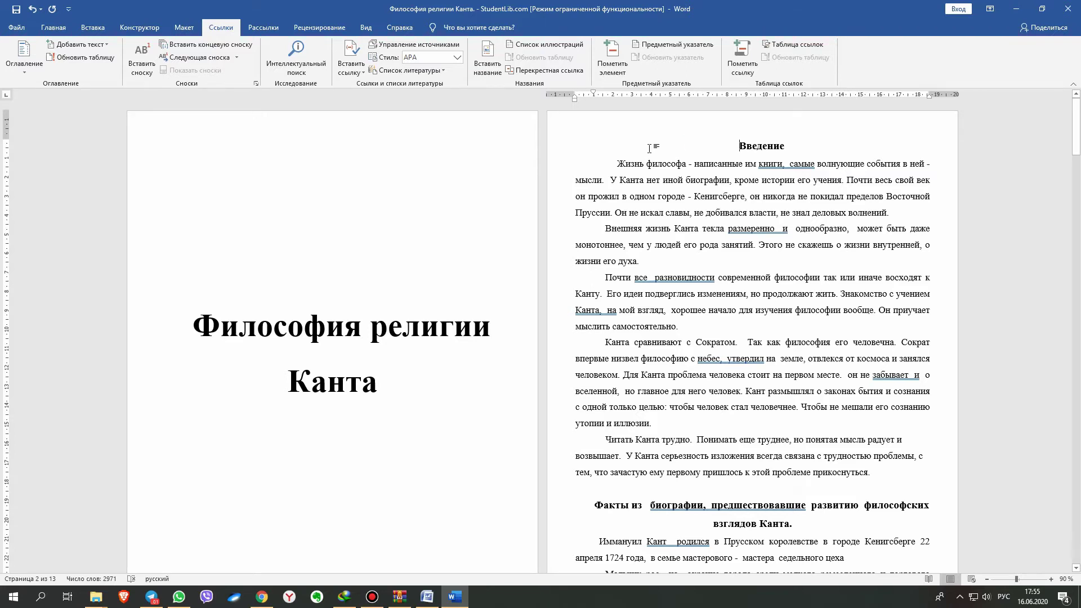
{"action": "scroll", "coordinate": [580, 243], "scroll_direction": "down", "scroll_amount": 5}
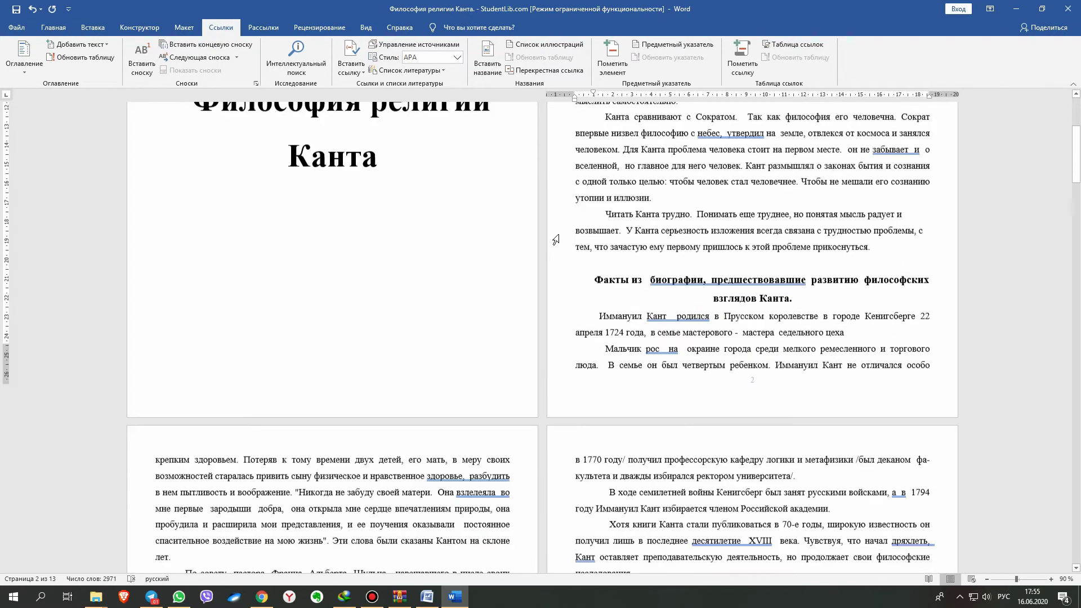
{"action": "scroll", "coordinate": [563, 242], "scroll_direction": "up", "scroll_amount": 3}
{"action": "scroll", "coordinate": [558, 241], "scroll_direction": "up", "scroll_amount": 3}
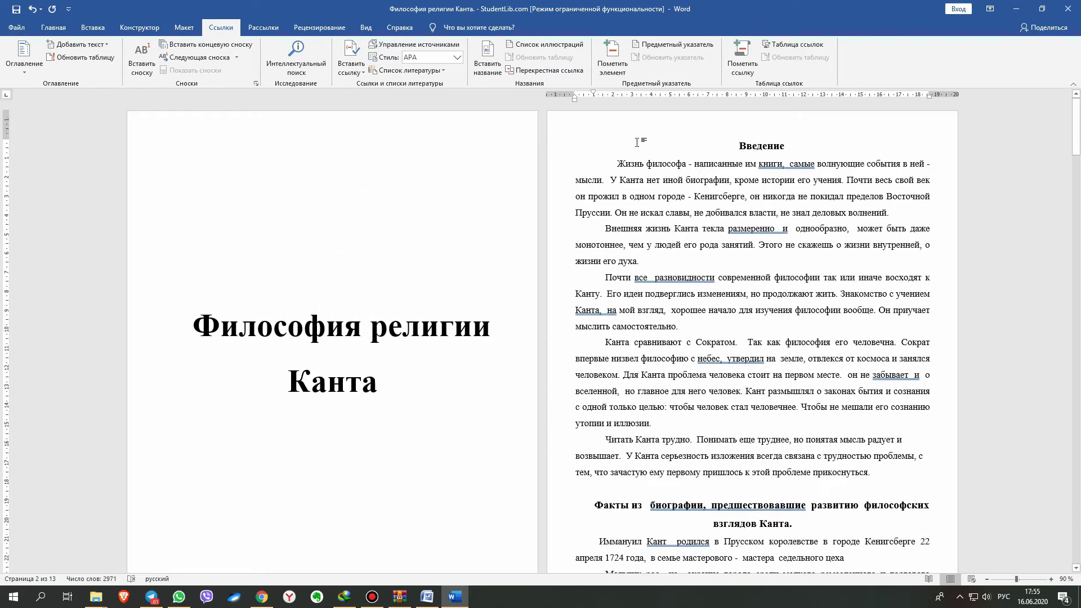
Insert a page break after the title page to create a blank page.
{"action": "left_click", "coordinate": [90, 29]}
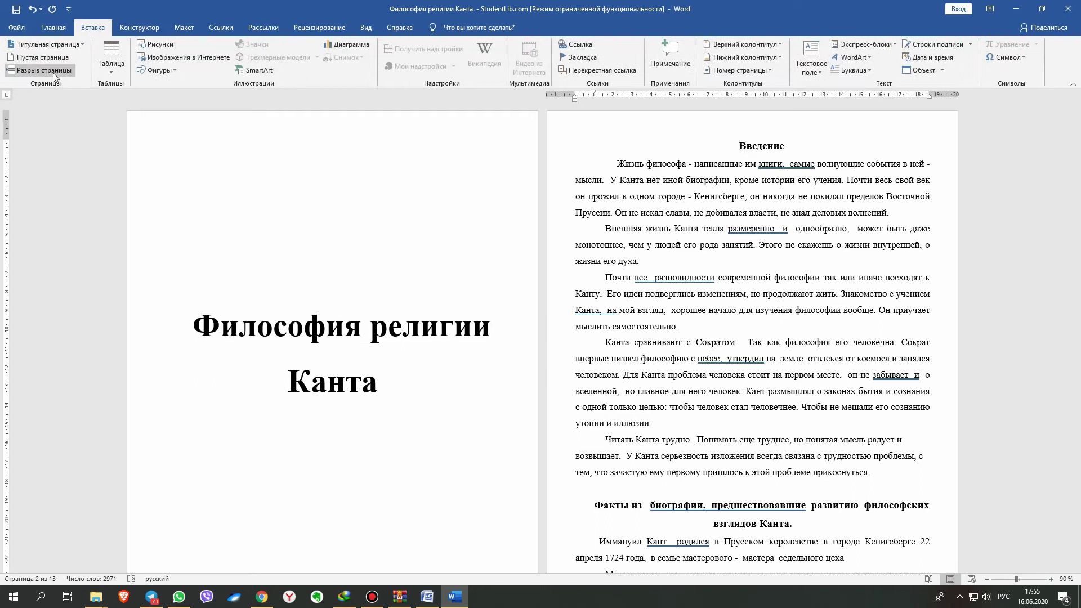
{"action": "left_click", "coordinate": [53, 72]}
{"action": "scroll", "coordinate": [631, 148], "scroll_direction": "down", "scroll_amount": 3}
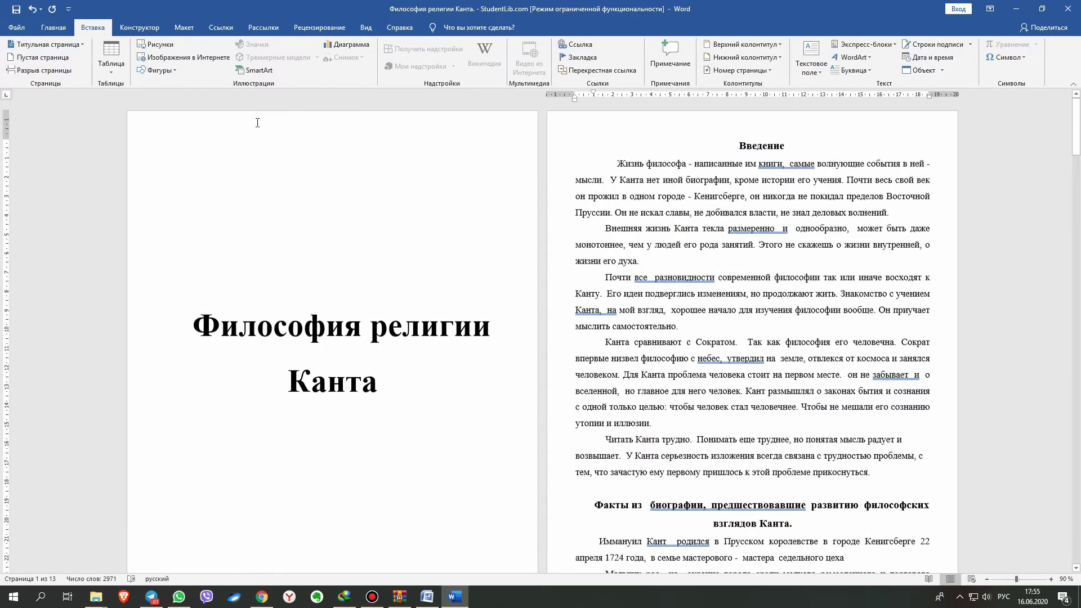
{"action": "left_click", "coordinate": [51, 72]}
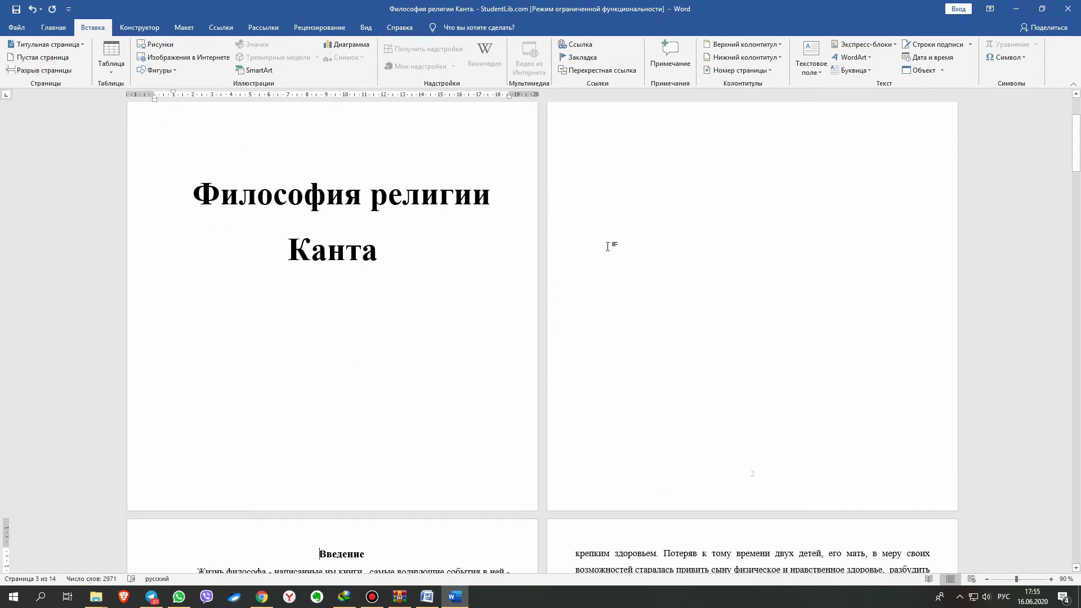
Place the insertion point on the new blank second page.
{"action": "scroll", "coordinate": [608, 245], "scroll_direction": "up", "scroll_amount": 3}
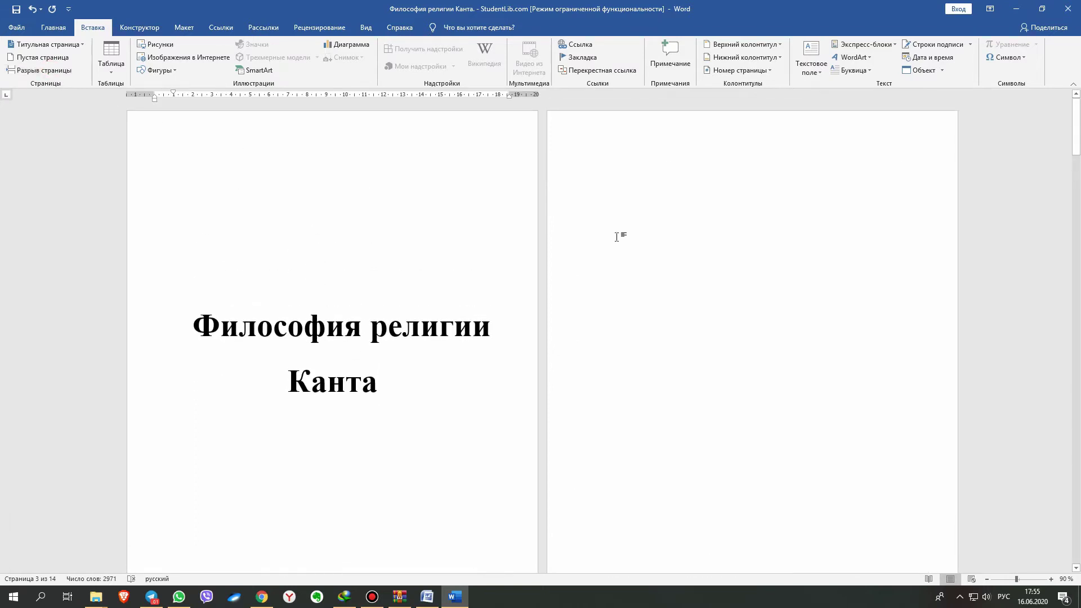
{"action": "left_click", "coordinate": [606, 152]}
{"action": "scroll", "coordinate": [780, 282], "scroll_direction": "down", "scroll_amount": 3}
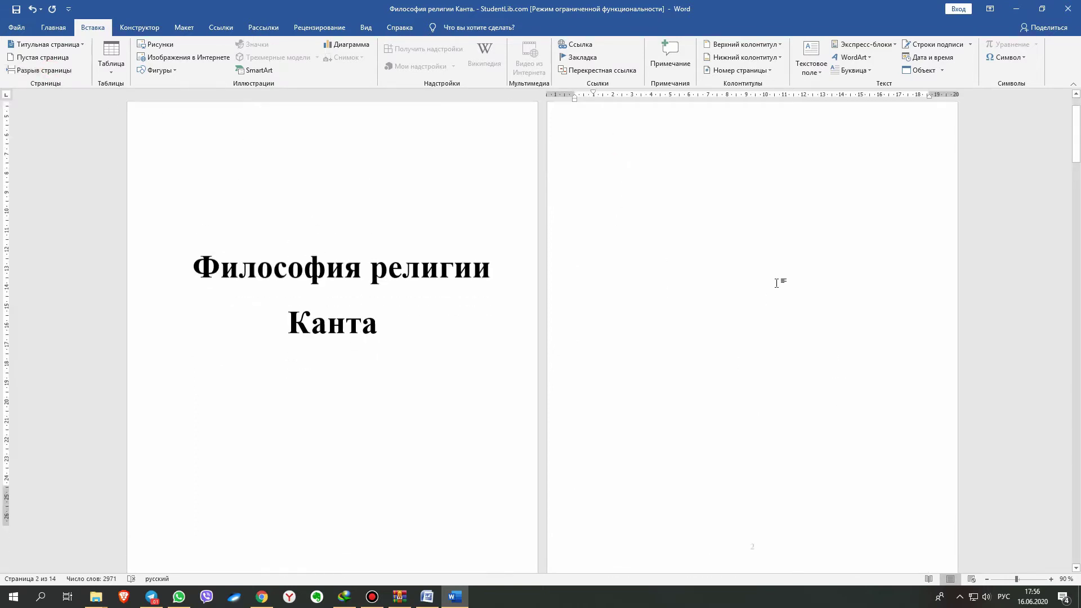
{"action": "scroll", "coordinate": [777, 282], "scroll_direction": "up", "scroll_amount": 3}
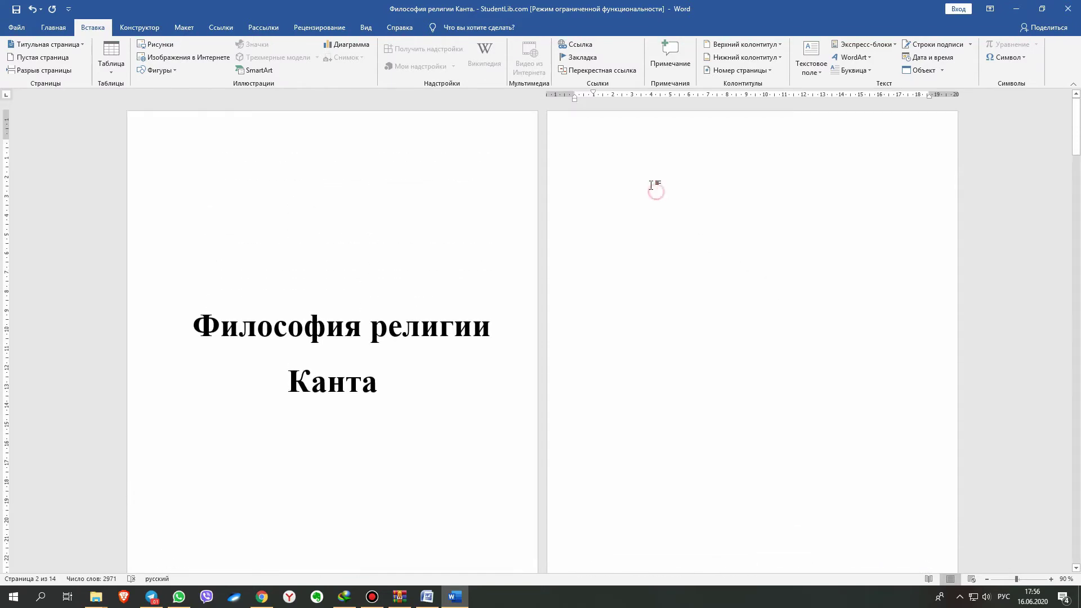
{"action": "left_click", "coordinate": [629, 147]}
{"action": "scroll", "coordinate": [451, 354], "scroll_direction": "down", "scroll_amount": 2}
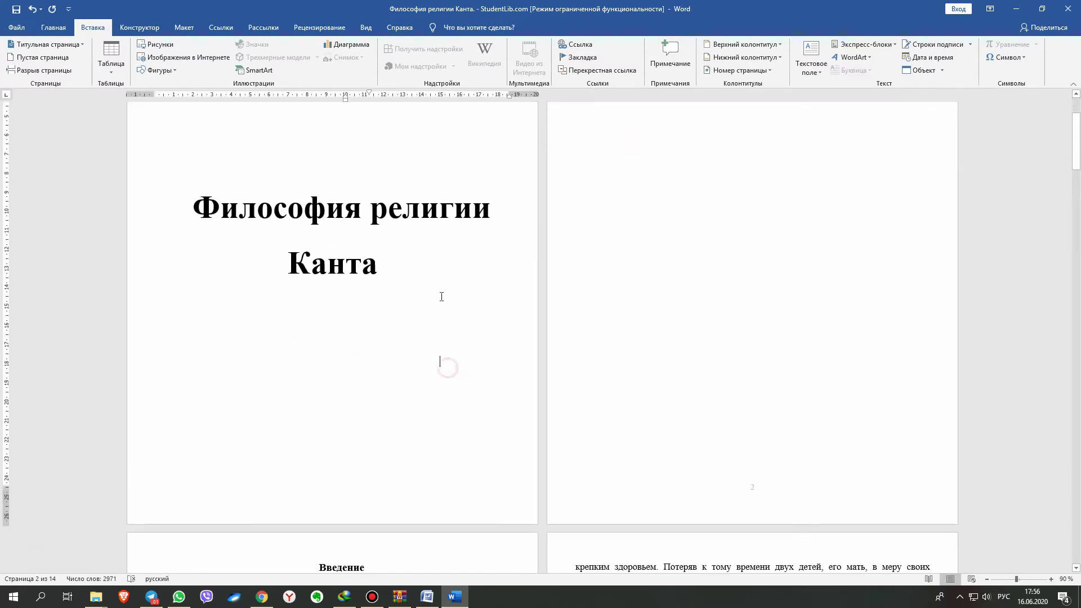
{"action": "left_click", "coordinate": [410, 261]}
{"action": "scroll", "coordinate": [630, 241], "scroll_direction": "up", "scroll_amount": 2}
{"action": "left_click", "coordinate": [635, 162]}
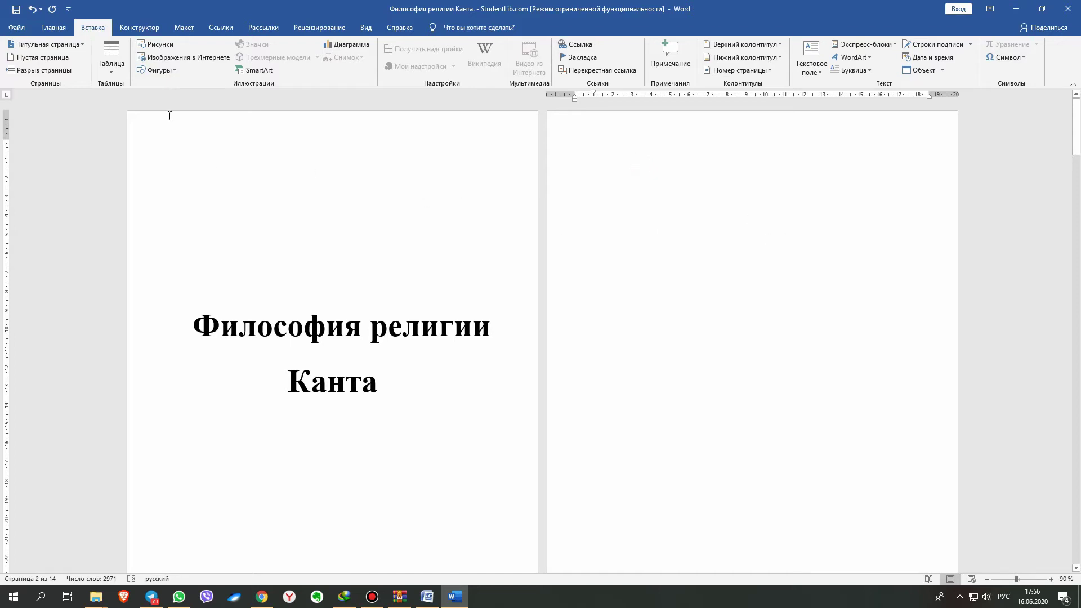
Insert an Automatic Table 2 table of contents on the blank second page.
{"action": "left_click", "coordinate": [219, 31]}
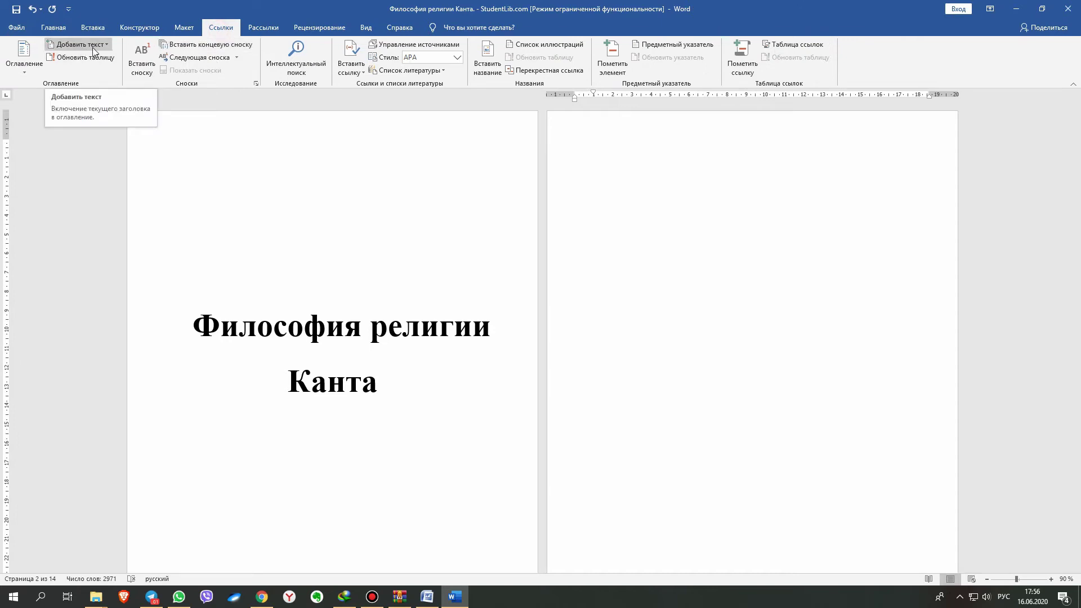
{"action": "left_click", "coordinate": [27, 68]}
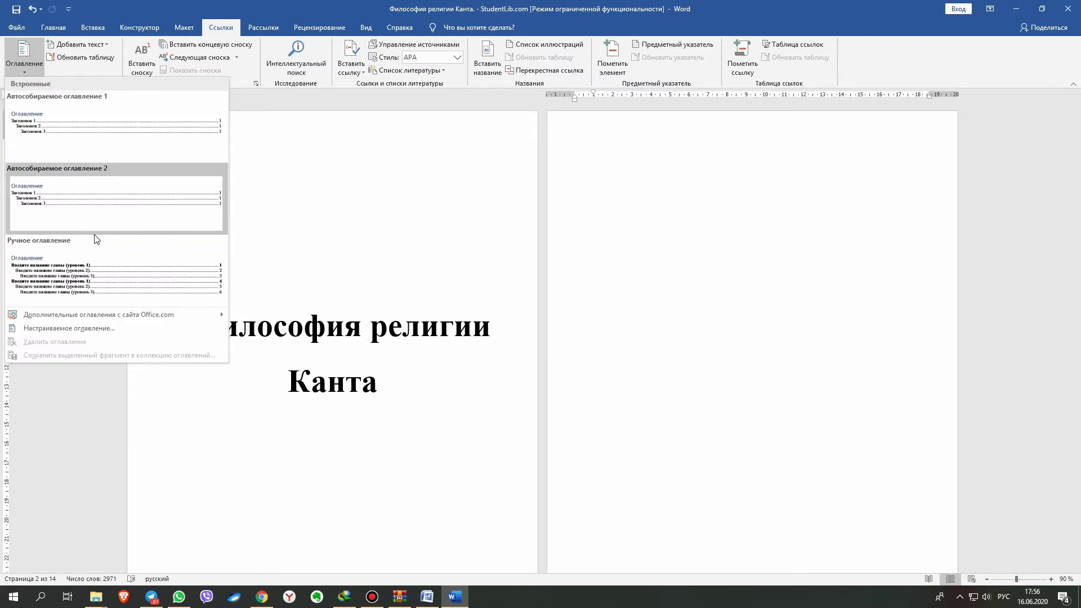
{"action": "left_click", "coordinate": [98, 144]}
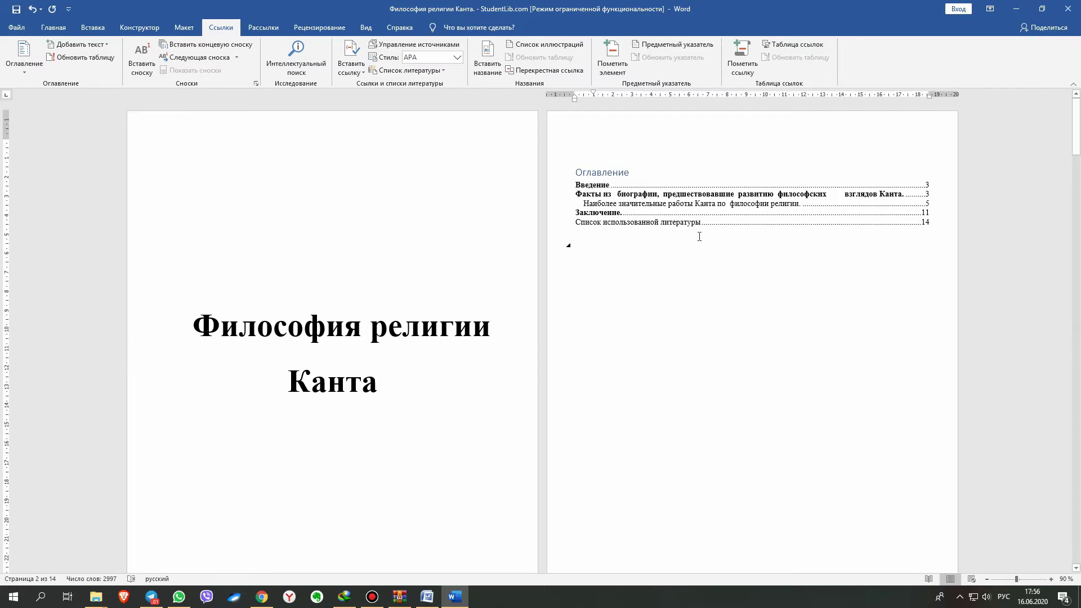
Try selecting the Оглавление heading and words within the table of contents entries.
{"action": "double_click", "coordinate": [616, 174]}
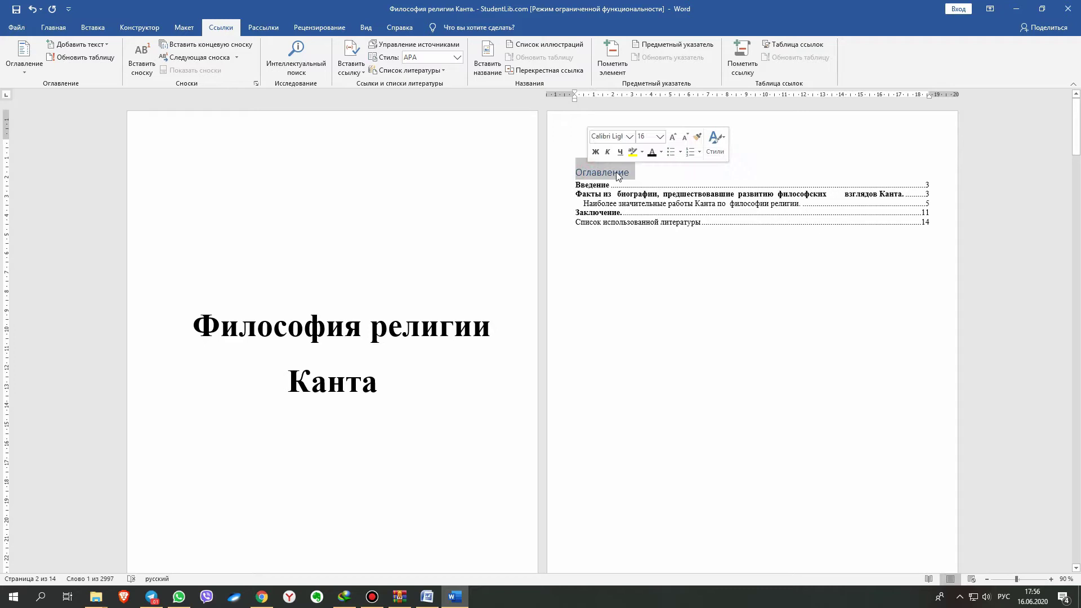
{"action": "left_click", "coordinate": [633, 185]}
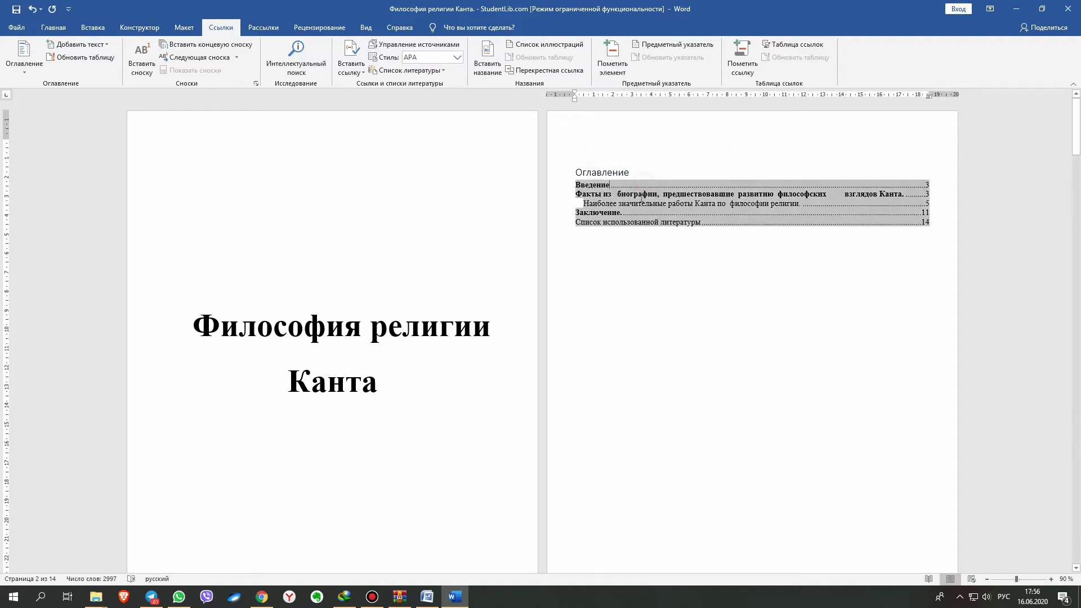
{"action": "double_click", "coordinate": [577, 185]}
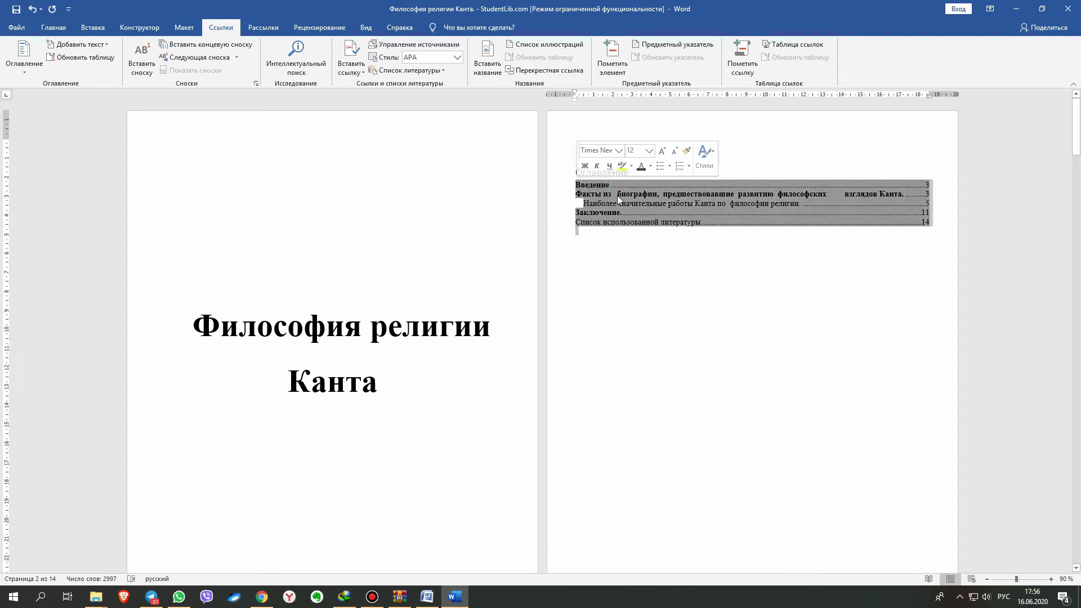
{"action": "left_click", "coordinate": [619, 195]}
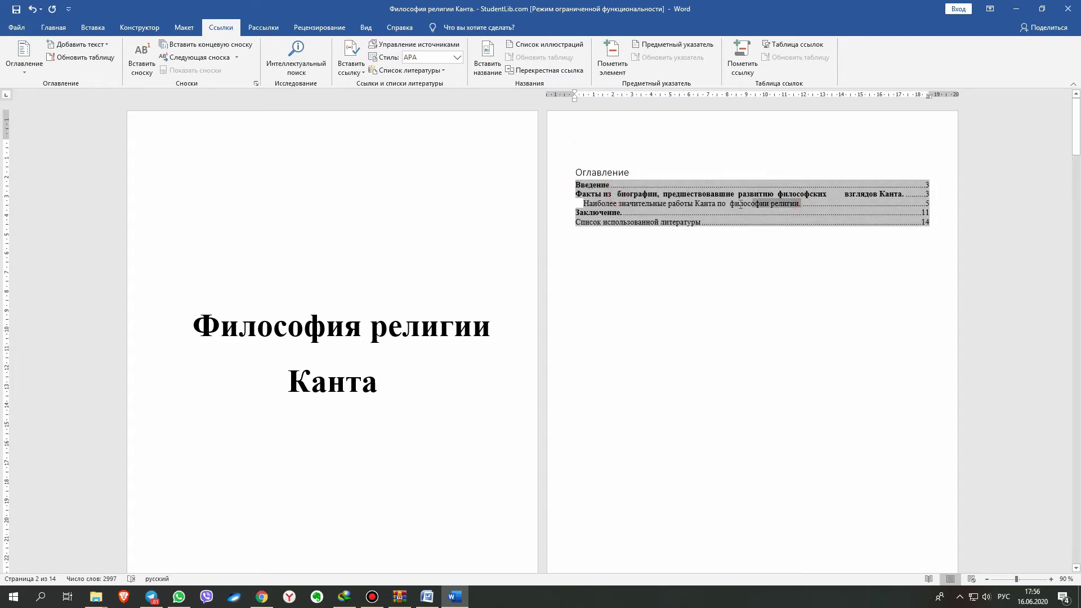
{"action": "left_click_drag", "start_coordinate": [800, 204], "coordinate": [734, 204]}
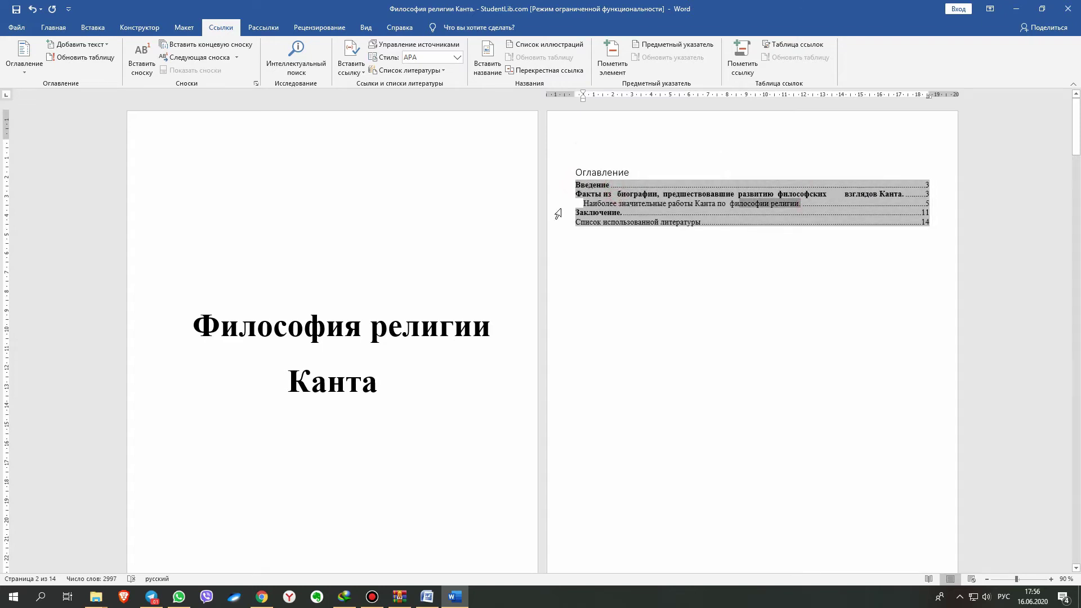
{"action": "left_click", "coordinate": [624, 214]}
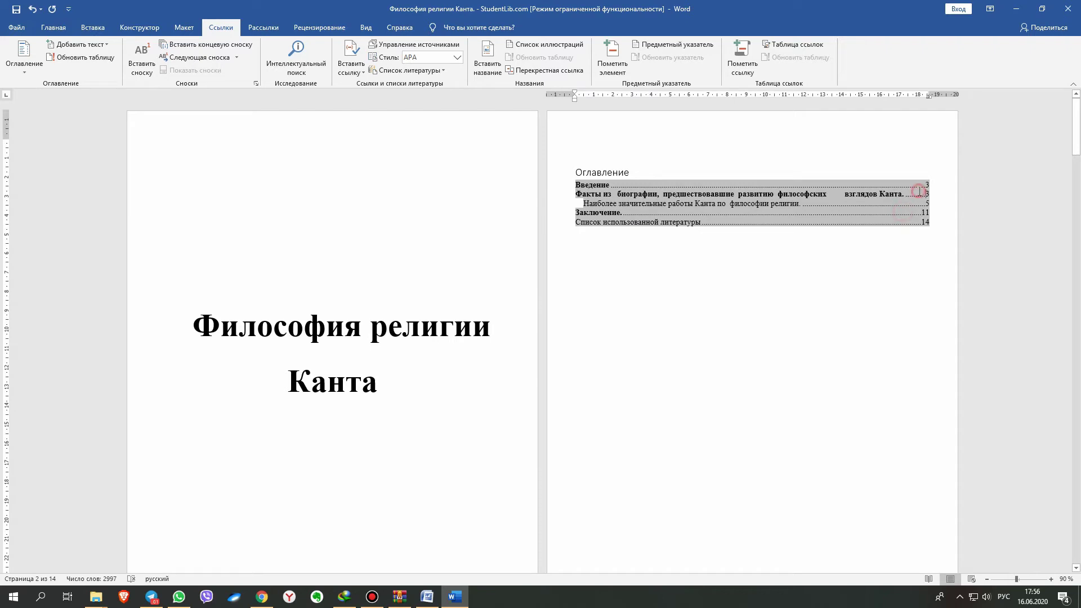
{"action": "left_click", "coordinate": [889, 257]}
{"action": "left_click", "coordinate": [816, 203]}
{"action": "left_click", "coordinate": [869, 275]}
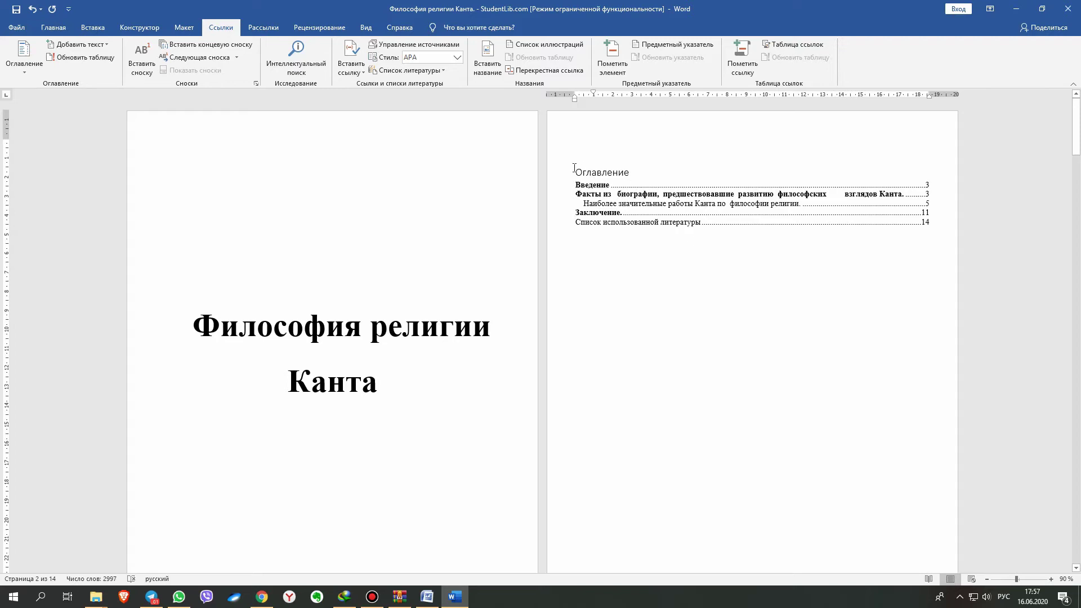
Set the Оглавление heading's font size to 26.
{"action": "left_click_drag", "start_coordinate": [574, 169], "coordinate": [633, 173]}
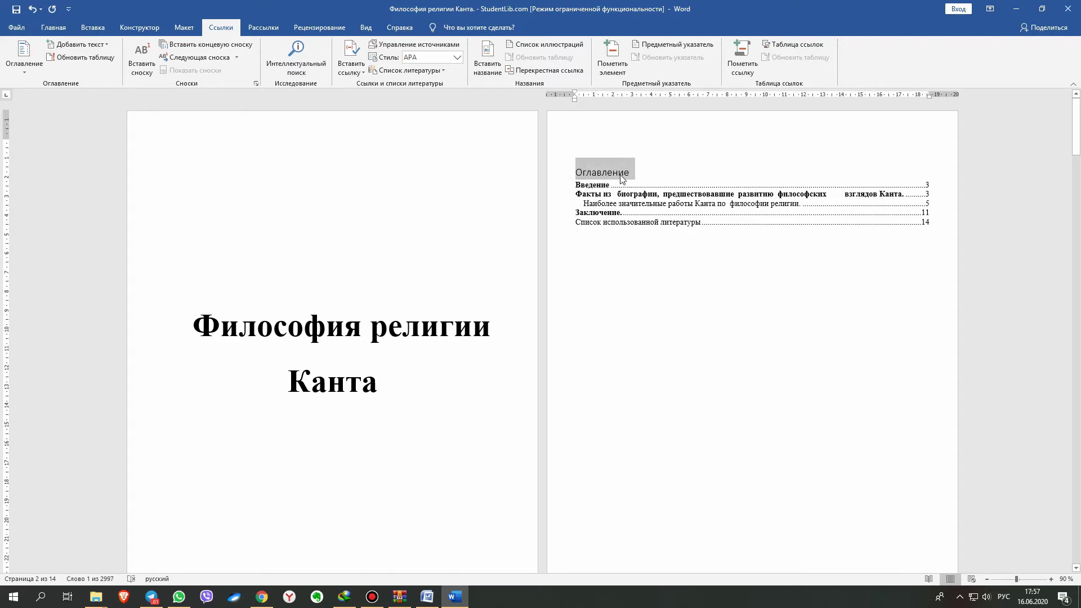
{"action": "right_click", "coordinate": [622, 178]}
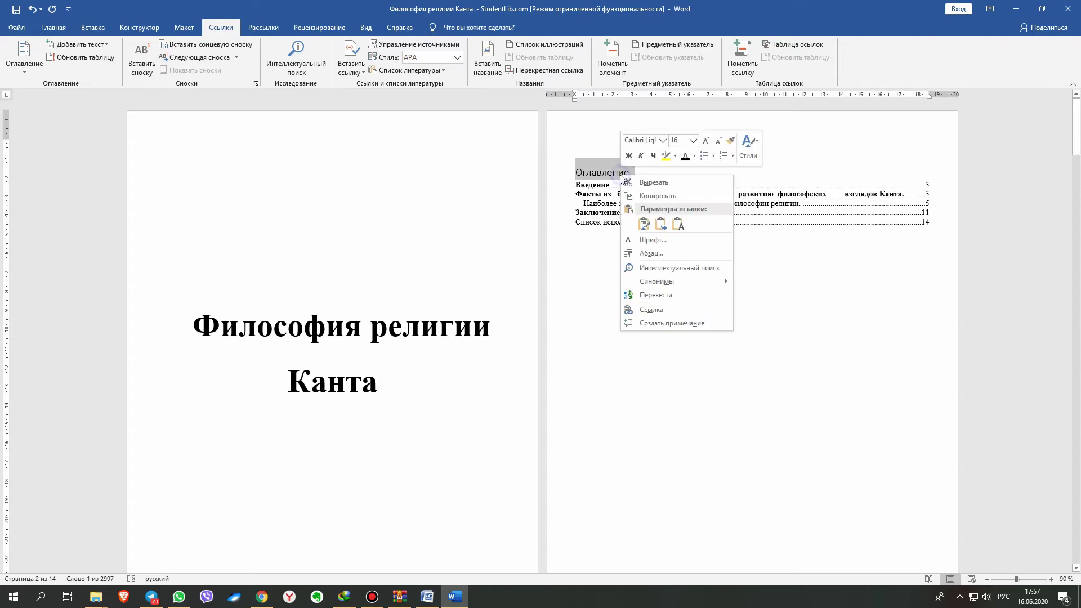
{"action": "left_click", "coordinate": [693, 140]}
{"action": "left_click", "coordinate": [676, 272]}
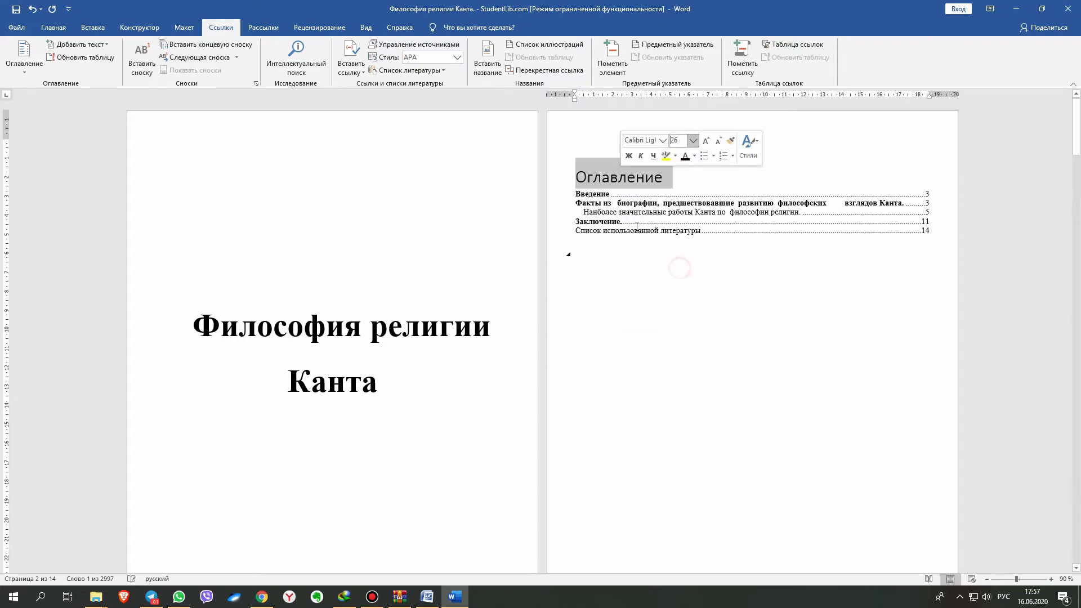
{"action": "left_click", "coordinate": [745, 293]}
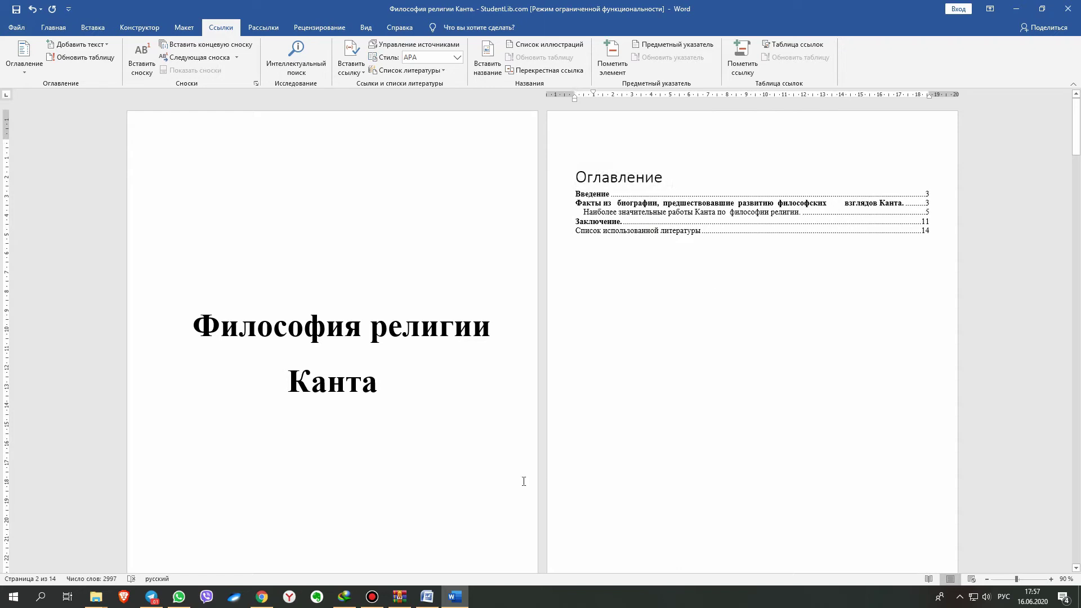
In the other essay window, add the Консервативный footer with a centred 'Страница' page number.
{"action": "left_click", "coordinate": [426, 601]}
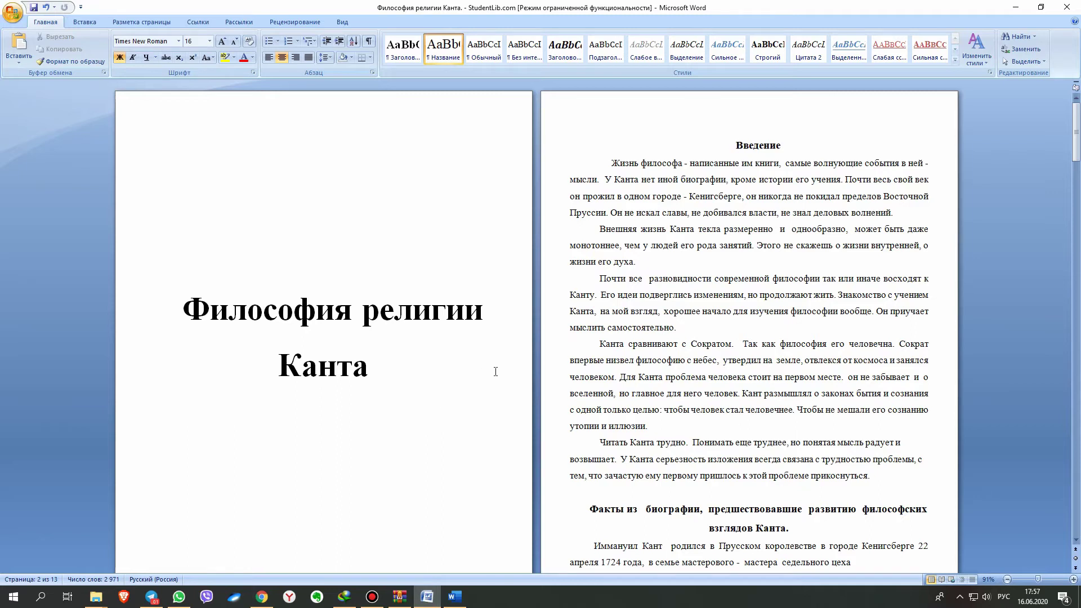
{"action": "scroll", "coordinate": [537, 377], "scroll_direction": "down", "scroll_amount": 3}
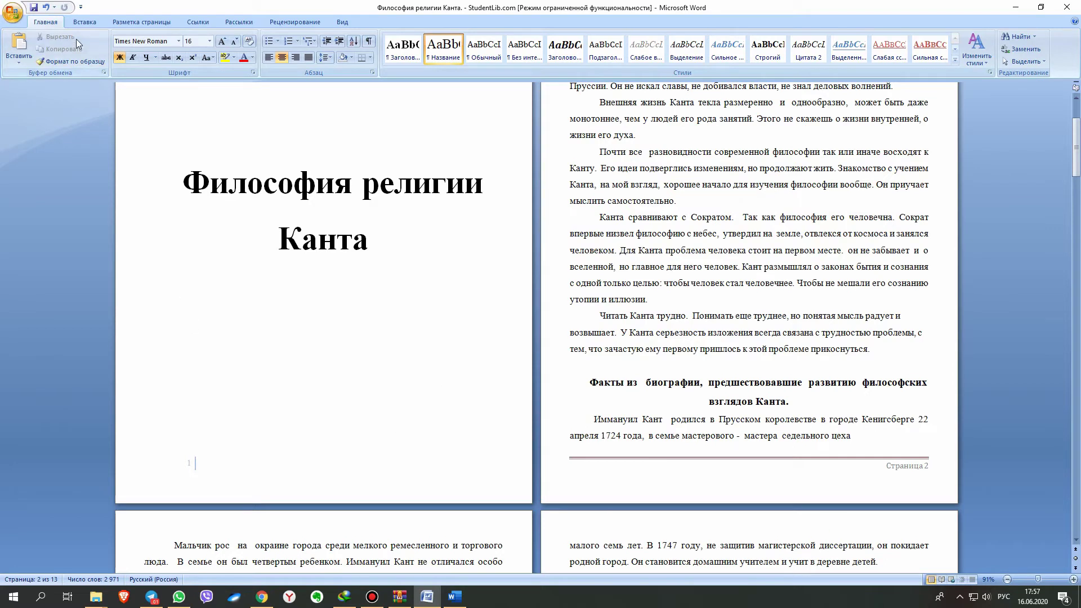
{"action": "left_click", "coordinate": [90, 22]}
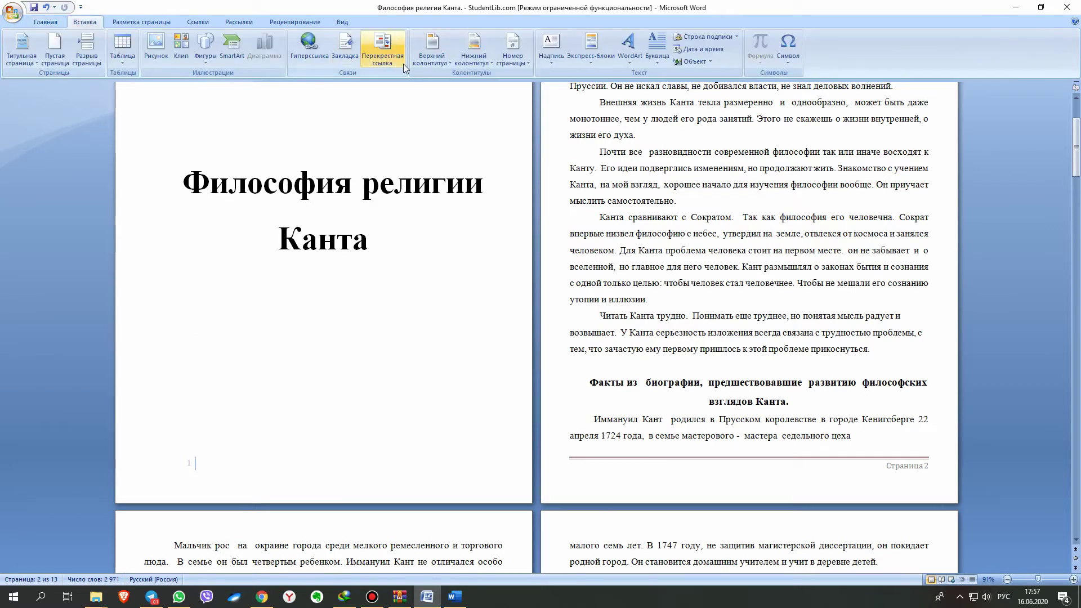
{"action": "left_click", "coordinate": [481, 64]}
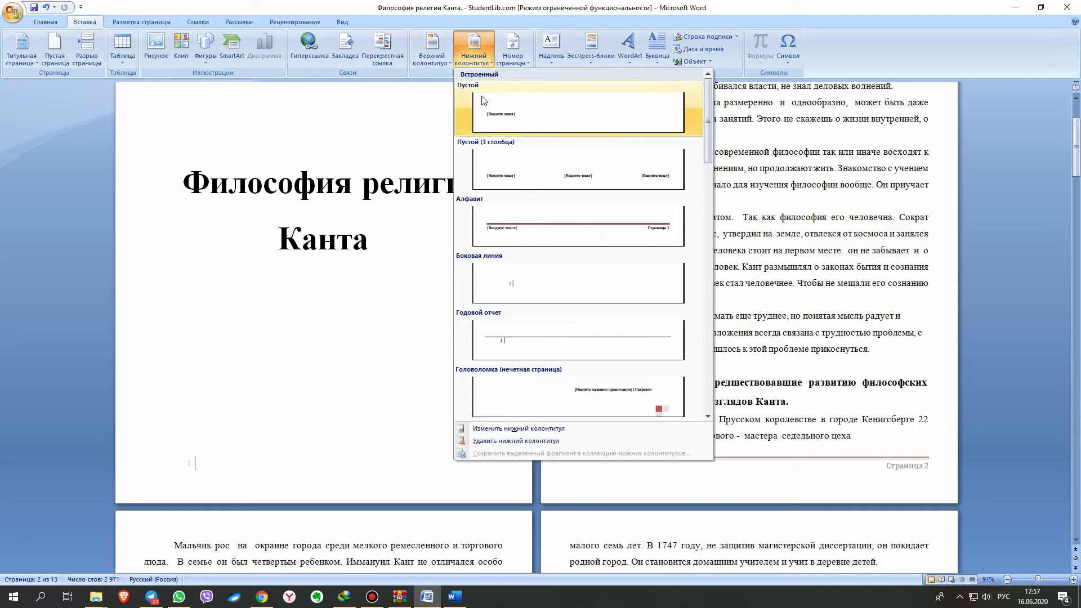
{"action": "scroll", "coordinate": [580, 317], "scroll_direction": "down", "scroll_amount": 2}
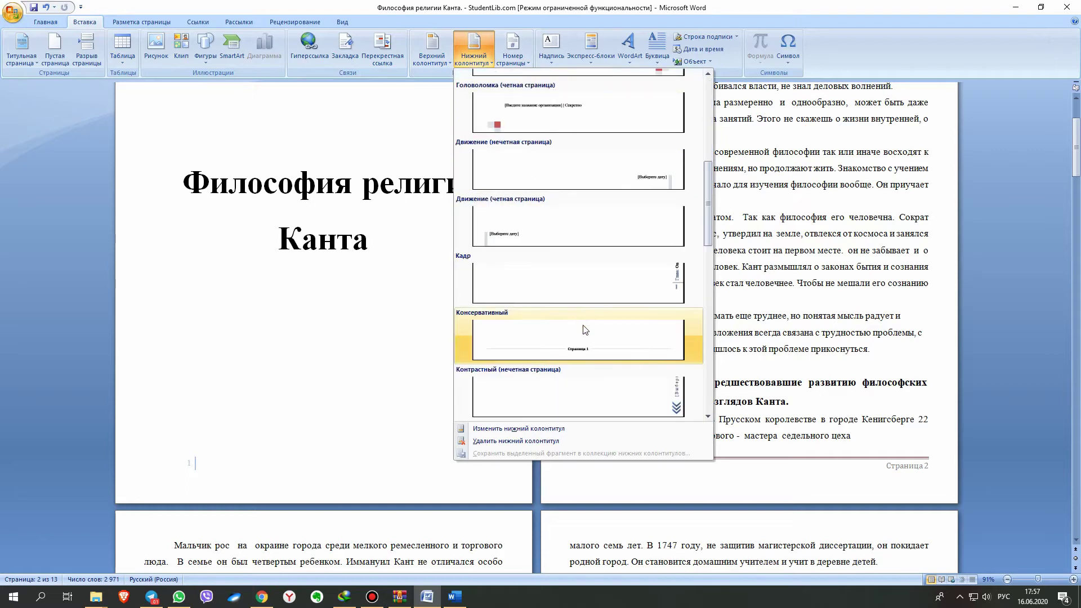
{"action": "scroll", "coordinate": [583, 327], "scroll_direction": "down", "scroll_amount": 1}
{"action": "scroll", "coordinate": [593, 335], "scroll_direction": "down", "scroll_amount": 2}
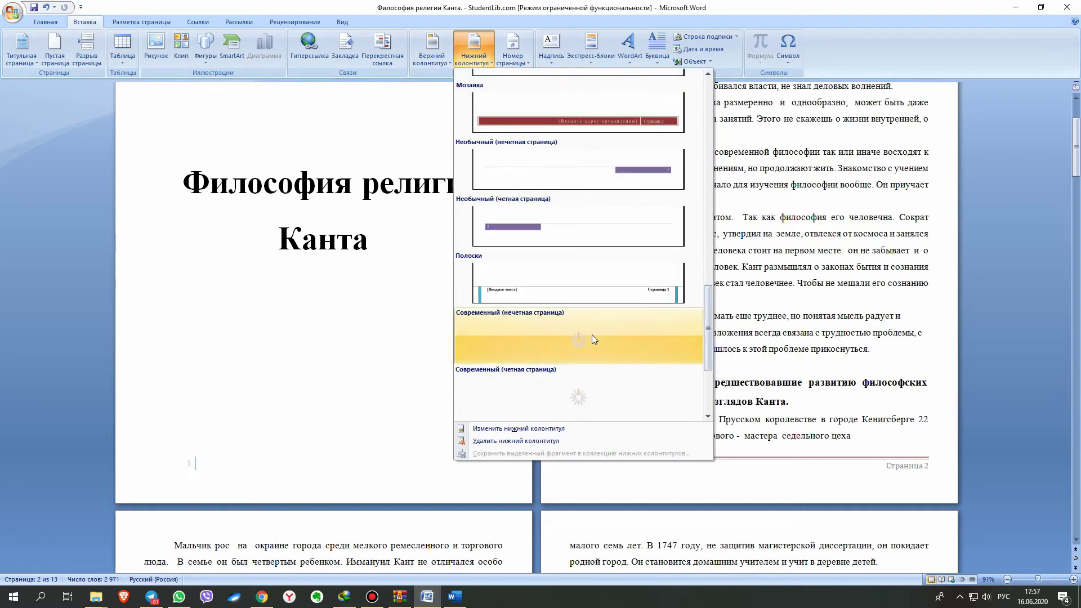
{"action": "scroll", "coordinate": [589, 315], "scroll_direction": "down", "scroll_amount": 1}
{"action": "scroll", "coordinate": [584, 293], "scroll_direction": "down", "scroll_amount": 1}
{"action": "scroll", "coordinate": [583, 294], "scroll_direction": "up", "scroll_amount": 3}
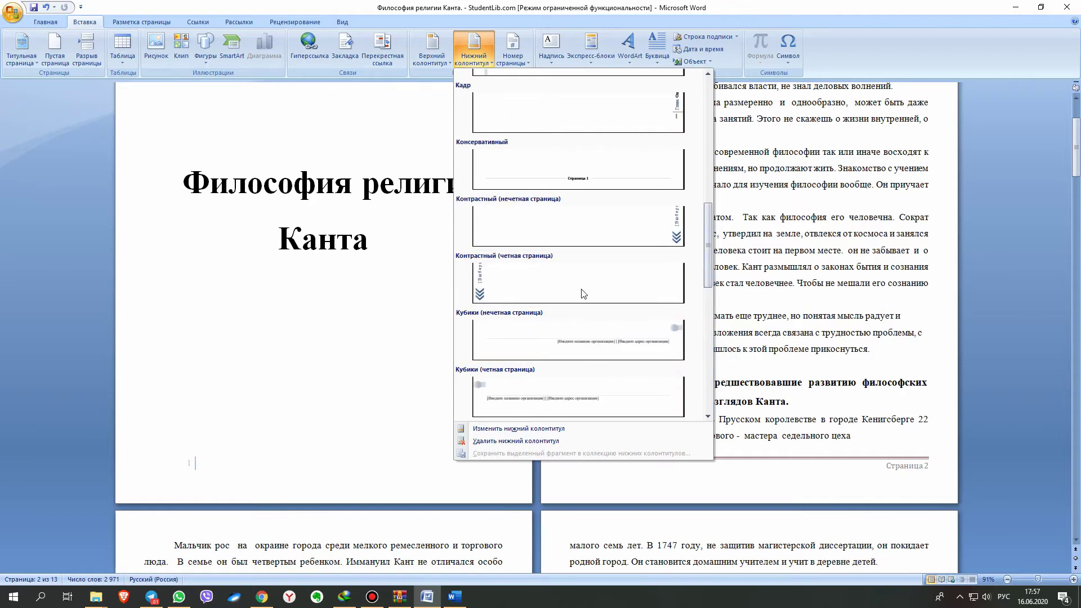
{"action": "left_click", "coordinate": [572, 183]}
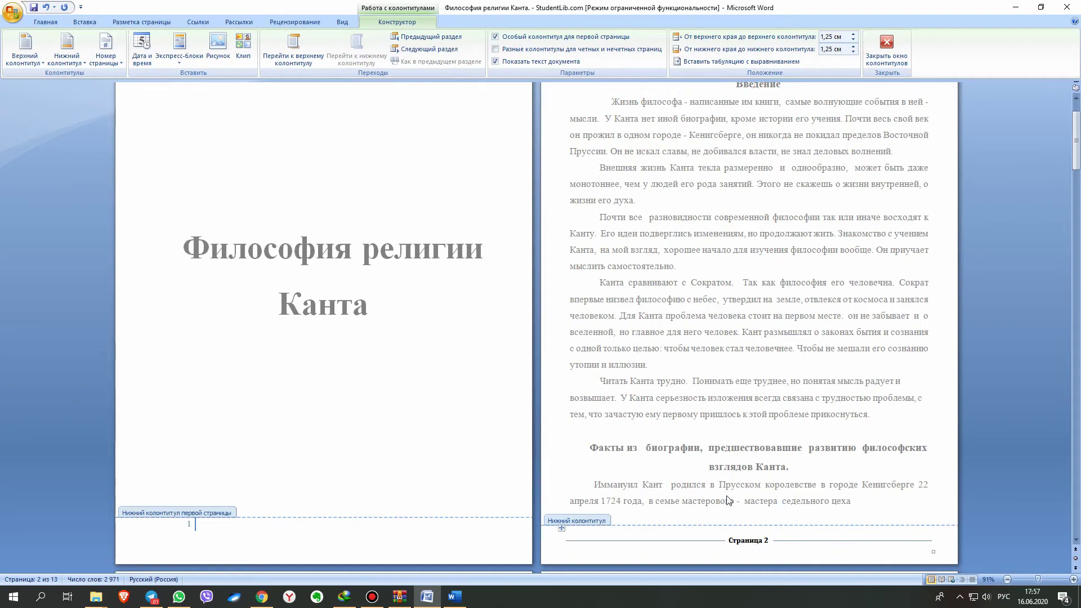
Delete the page number from the title-page footer, keep later pages numbered, and close the footer.
{"action": "left_click", "coordinate": [887, 48]}
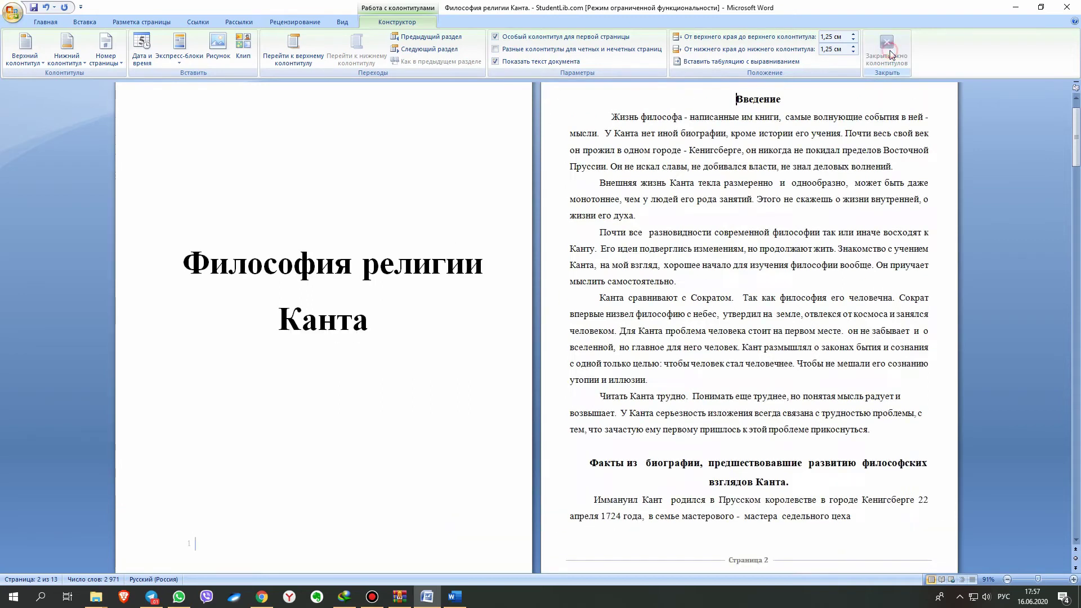
{"action": "scroll", "coordinate": [496, 374], "scroll_direction": "down", "scroll_amount": 3}
{"action": "scroll", "coordinate": [377, 441], "scroll_direction": "down", "scroll_amount": 3}
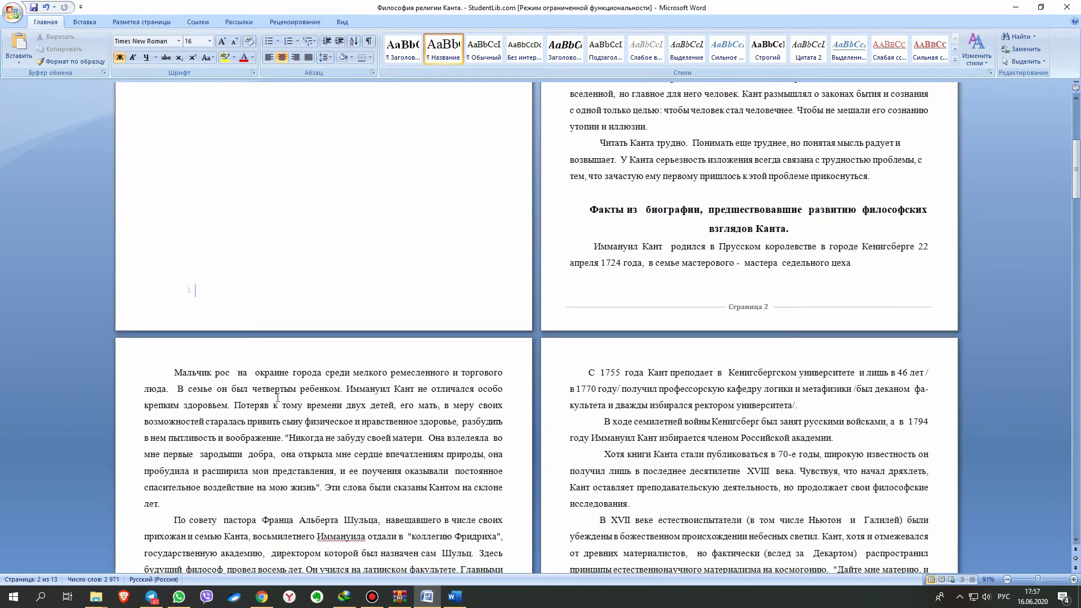
{"action": "scroll", "coordinate": [337, 394], "scroll_direction": "down", "scroll_amount": 4}
{"action": "scroll", "coordinate": [253, 338], "scroll_direction": "up", "scroll_amount": 4}
{"action": "double_click", "coordinate": [193, 291]}
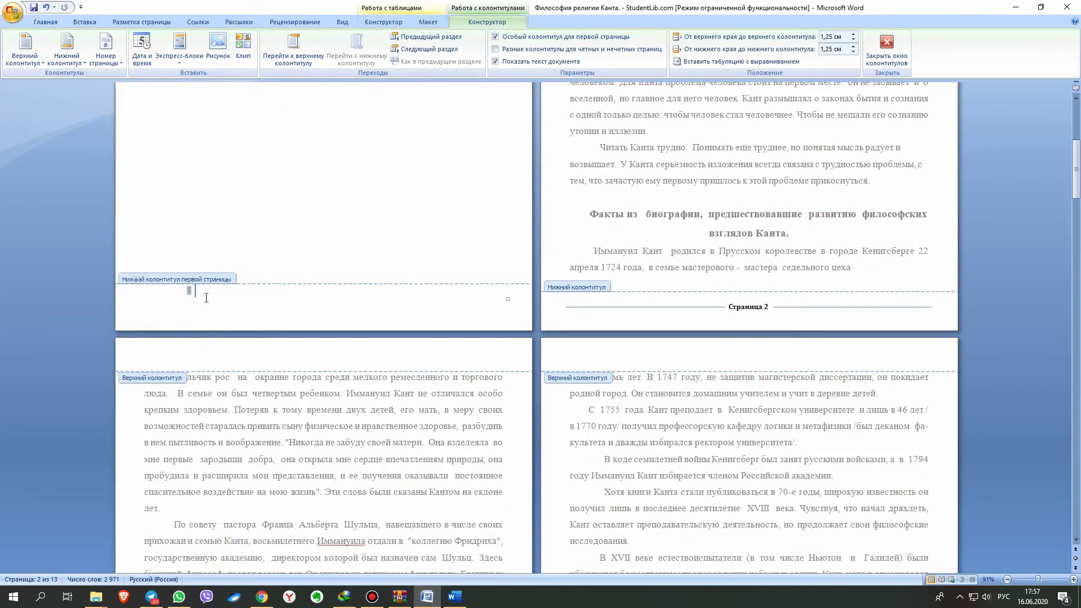
{"action": "key", "text": "ctrl+l"}
{"action": "key", "text": "BackSpace"}
{"action": "left_click", "coordinate": [807, 314]}
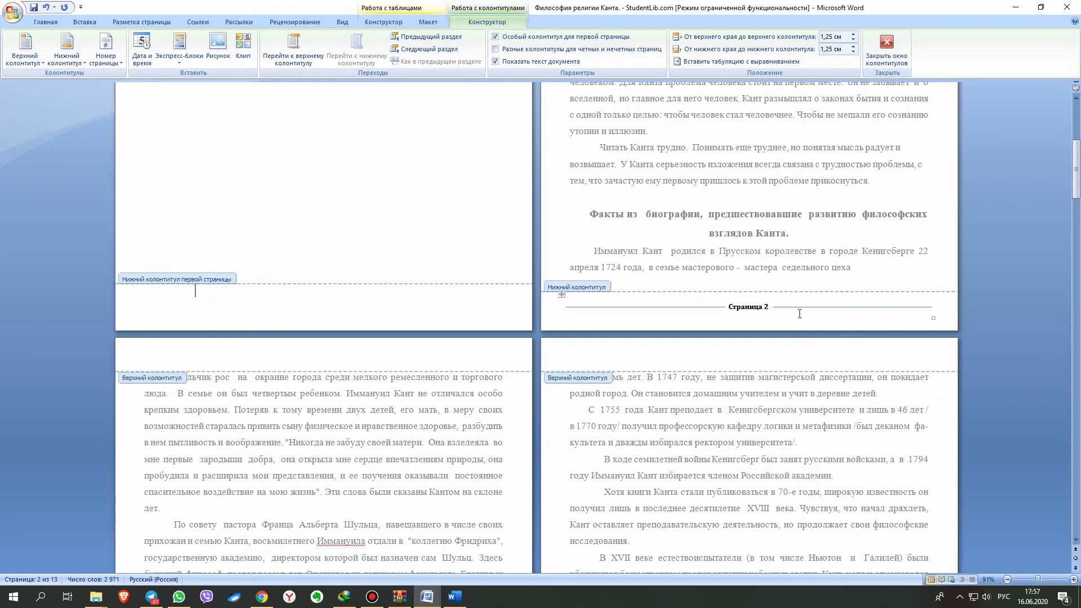
{"action": "left_click", "coordinate": [887, 51]}
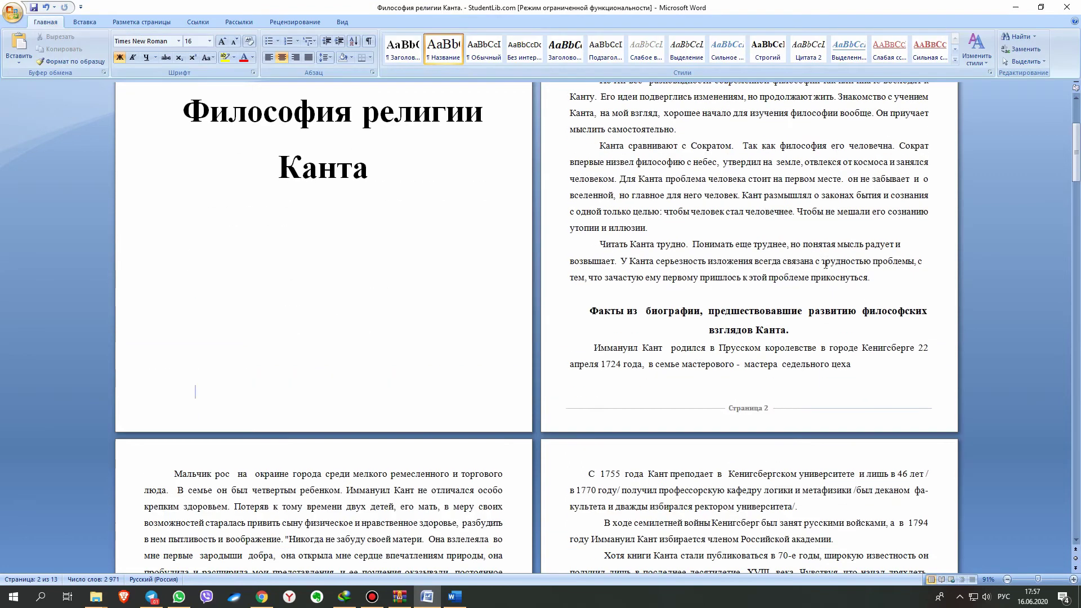
Add the Введение heading and the two-line biography heading to the table of contents.
{"action": "scroll", "coordinate": [825, 265], "scroll_direction": "down", "scroll_amount": 5}
{"action": "scroll", "coordinate": [800, 271], "scroll_direction": "down", "scroll_amount": 3}
{"action": "scroll", "coordinate": [769, 277], "scroll_direction": "down", "scroll_amount": 3}
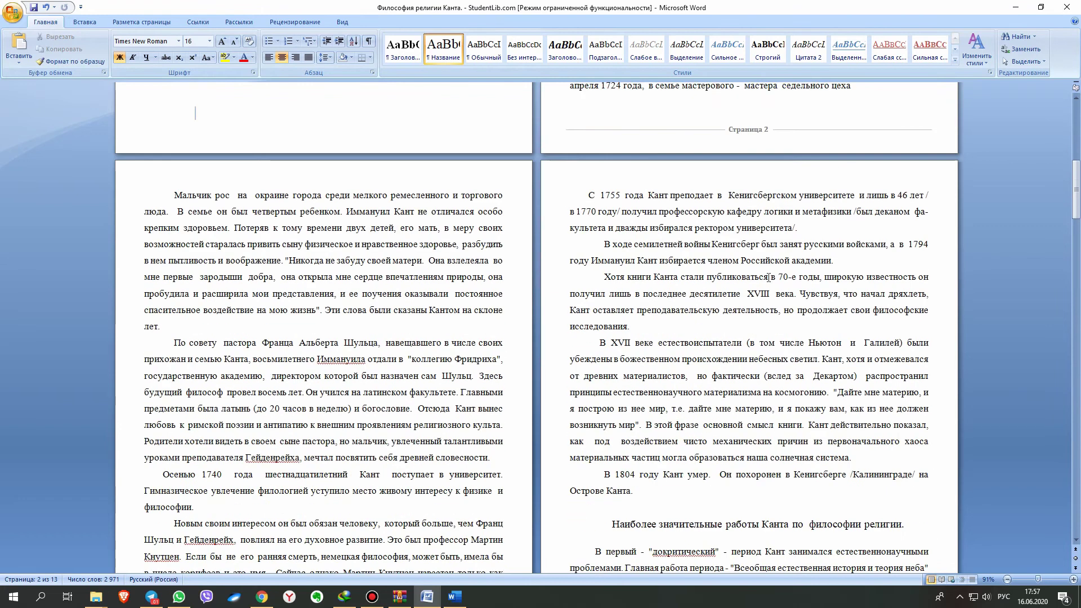
{"action": "scroll", "coordinate": [769, 277], "scroll_direction": "up", "scroll_amount": 5}
{"action": "scroll", "coordinate": [957, 214], "scroll_direction": "up", "scroll_amount": 5}
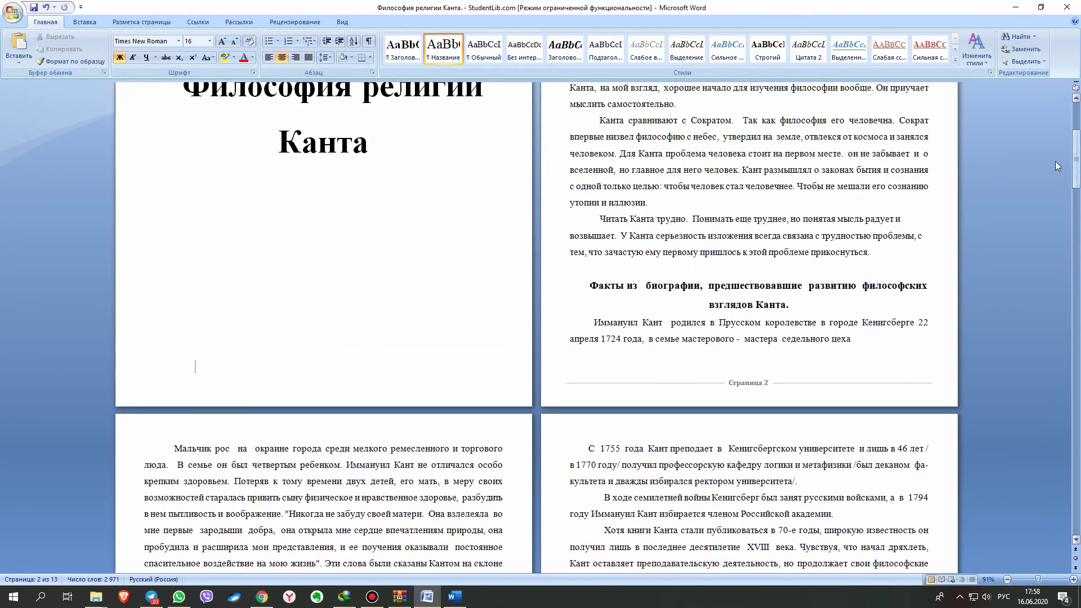
{"action": "scroll", "coordinate": [1057, 165], "scroll_direction": "up", "scroll_amount": 8}
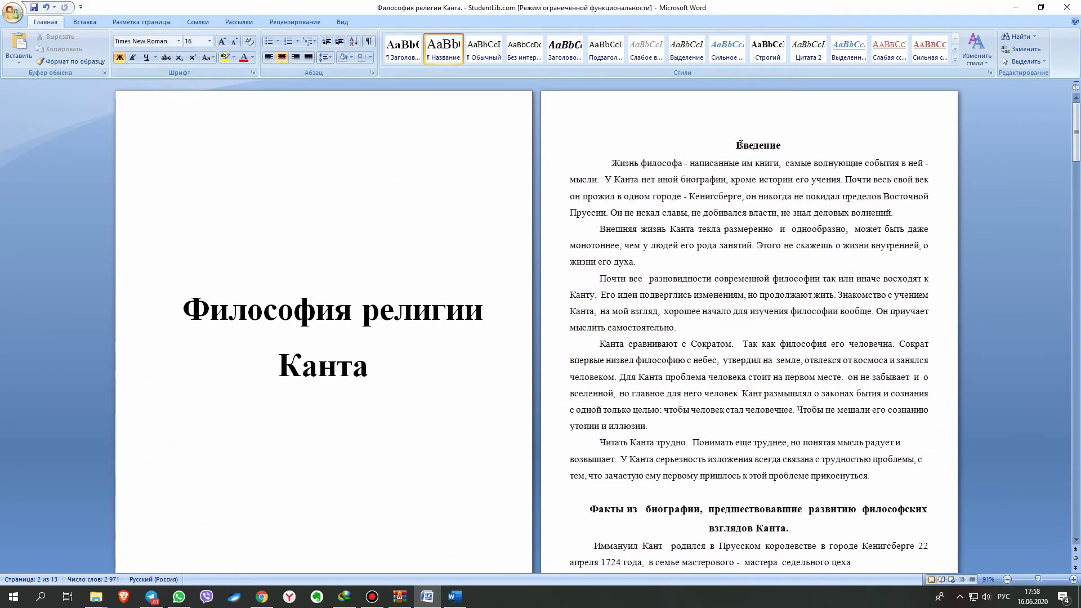
{"action": "left_click_drag", "start_coordinate": [736, 145], "coordinate": [783, 147]}
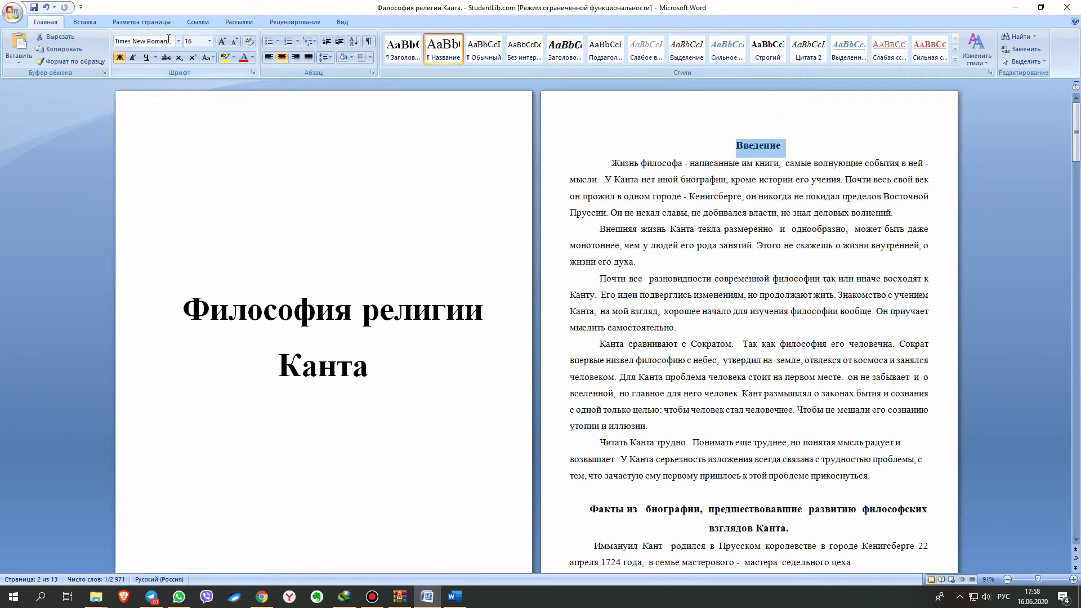
{"action": "left_click", "coordinate": [198, 22]}
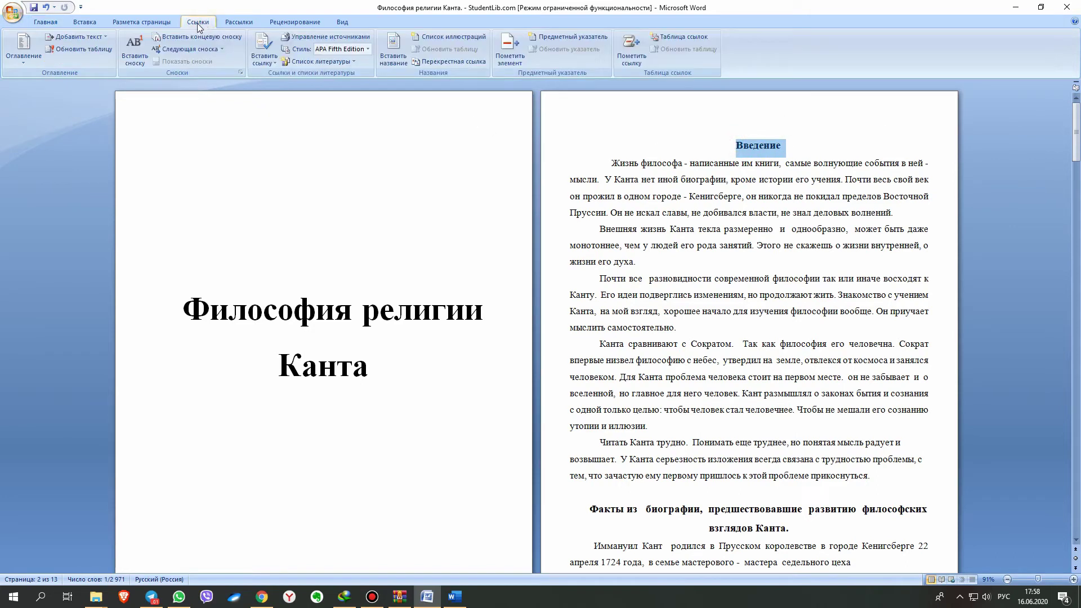
{"action": "left_click", "coordinate": [76, 36]}
{"action": "left_click", "coordinate": [68, 61]}
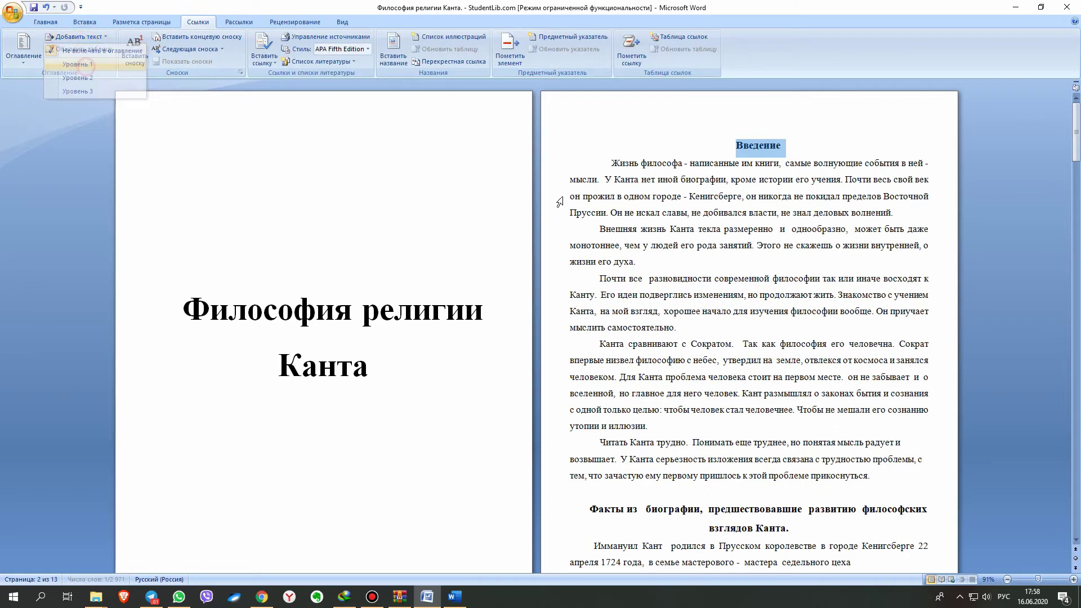
{"action": "triple_click", "coordinate": [776, 507]}
{"action": "left_click", "coordinate": [55, 35]}
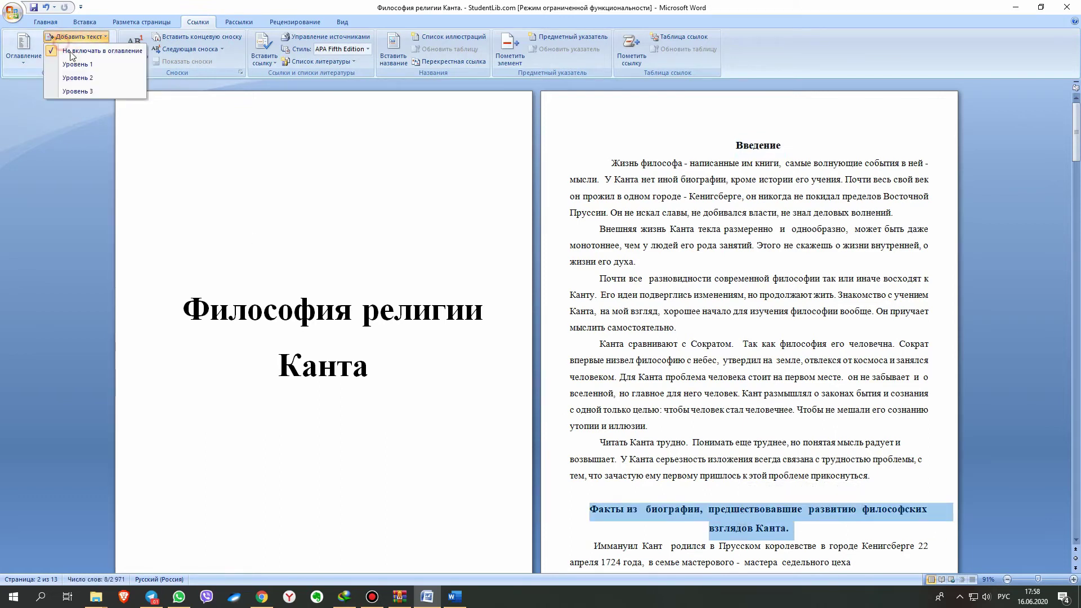
{"action": "left_click", "coordinate": [68, 61]}
Mark the heading on Kant's major works as a level 2 contents entry.
{"action": "scroll", "coordinate": [667, 333], "scroll_direction": "down", "scroll_amount": 6}
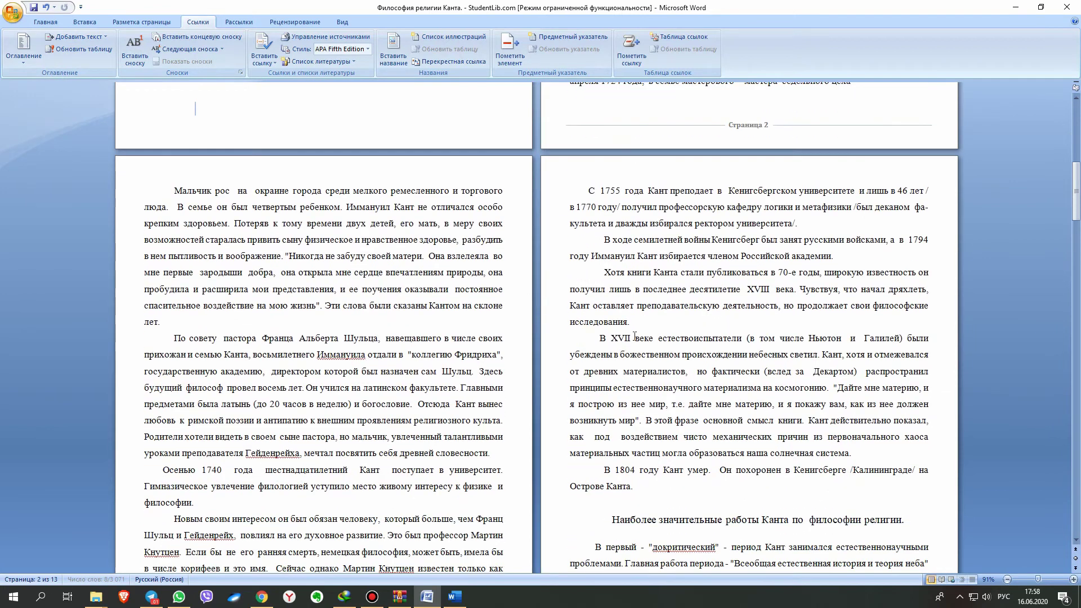
{"action": "scroll", "coordinate": [675, 292], "scroll_direction": "down", "scroll_amount": 3}
{"action": "scroll", "coordinate": [687, 253], "scroll_direction": "down", "scroll_amount": 2}
{"action": "triple_click", "coordinate": [695, 218]}
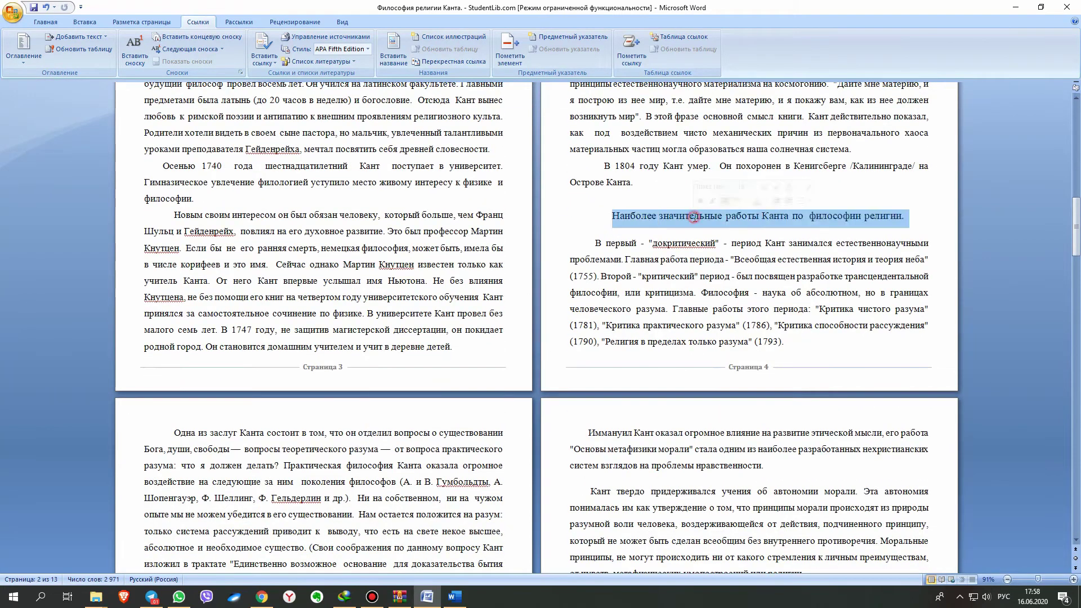
{"action": "left_click", "coordinate": [78, 37]}
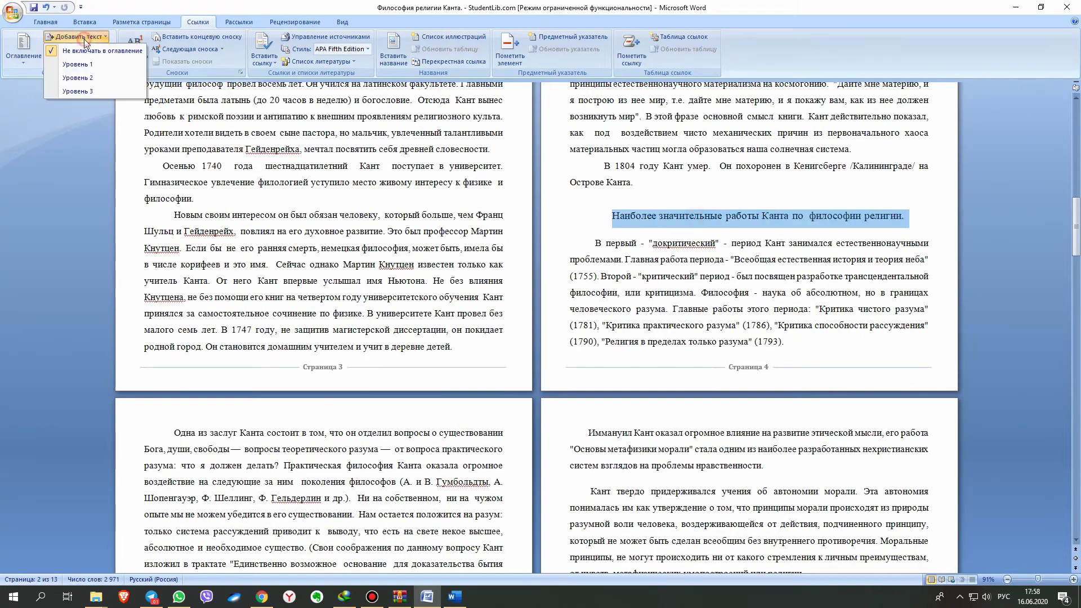
{"action": "left_click", "coordinate": [90, 81]}
Mark the Заключение heading as a level 1 contents entry.
{"action": "scroll", "coordinate": [671, 235], "scroll_direction": "down", "scroll_amount": 2}
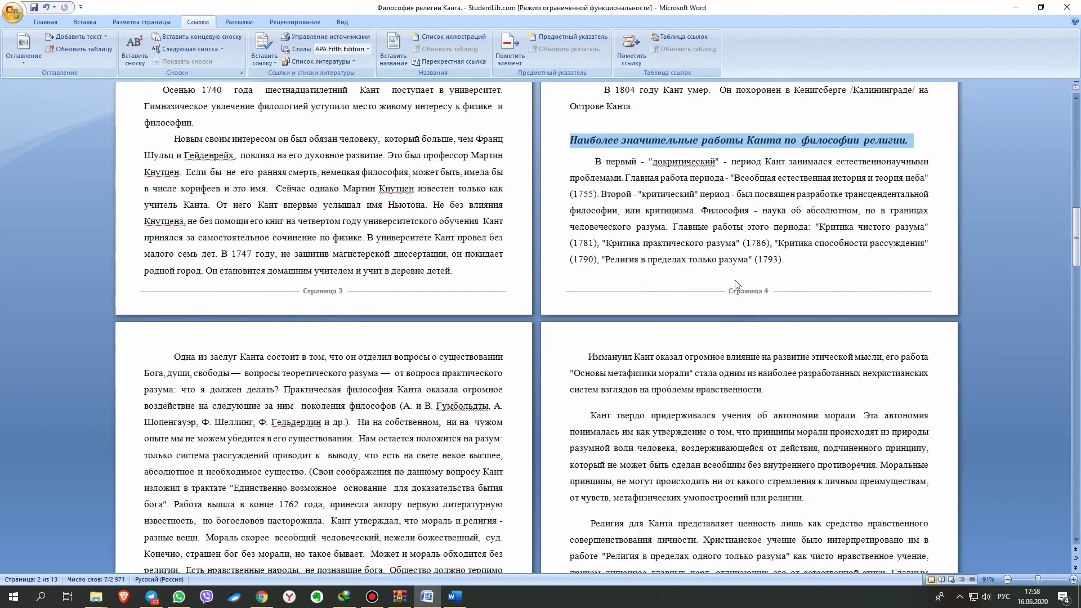
{"action": "scroll", "coordinate": [681, 254], "scroll_direction": "down", "scroll_amount": 4}
{"action": "scroll", "coordinate": [698, 282], "scroll_direction": "down", "scroll_amount": 2}
{"action": "scroll", "coordinate": [718, 310], "scroll_direction": "down", "scroll_amount": 3}
{"action": "scroll", "coordinate": [721, 309], "scroll_direction": "down", "scroll_amount": 4}
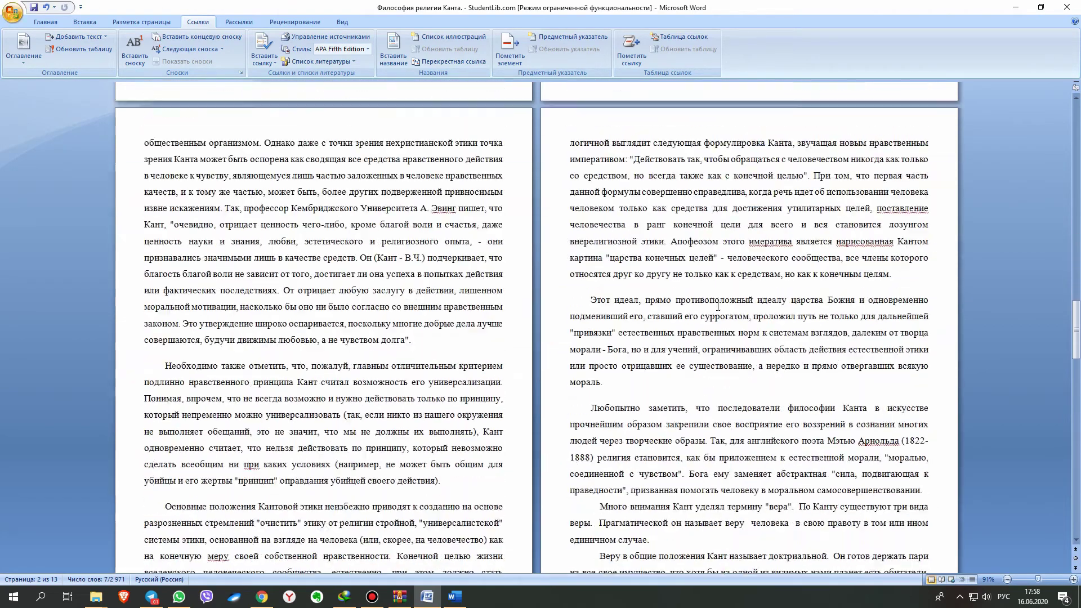
{"action": "scroll", "coordinate": [725, 307], "scroll_direction": "down", "scroll_amount": 4}
{"action": "scroll", "coordinate": [729, 304], "scroll_direction": "down", "scroll_amount": 4}
{"action": "scroll", "coordinate": [733, 302], "scroll_direction": "down", "scroll_amount": 3}
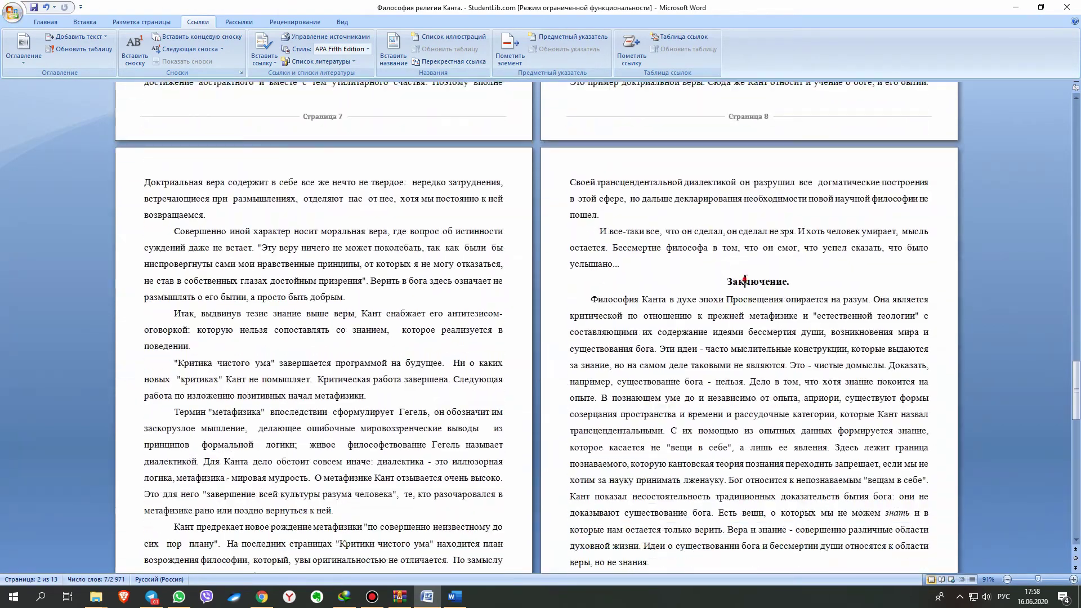
{"action": "triple_click", "coordinate": [745, 280]}
{"action": "left_click", "coordinate": [75, 37]}
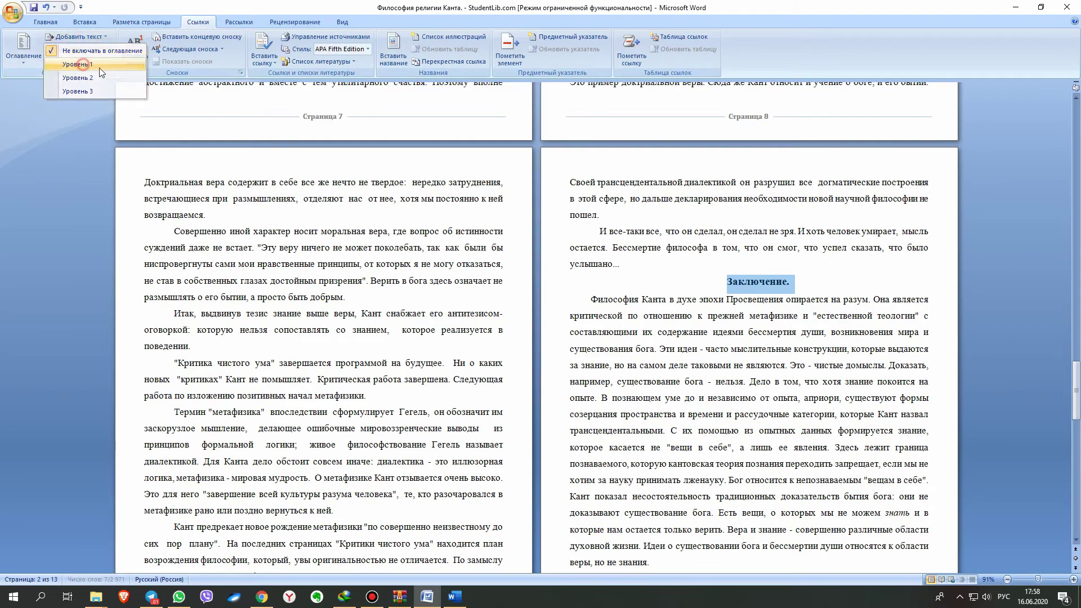
{"action": "left_click", "coordinate": [100, 72]}
Add the Список использованной литературы heading to the table of contents.
{"action": "scroll", "coordinate": [1066, 449], "scroll_direction": "down", "scroll_amount": 1}
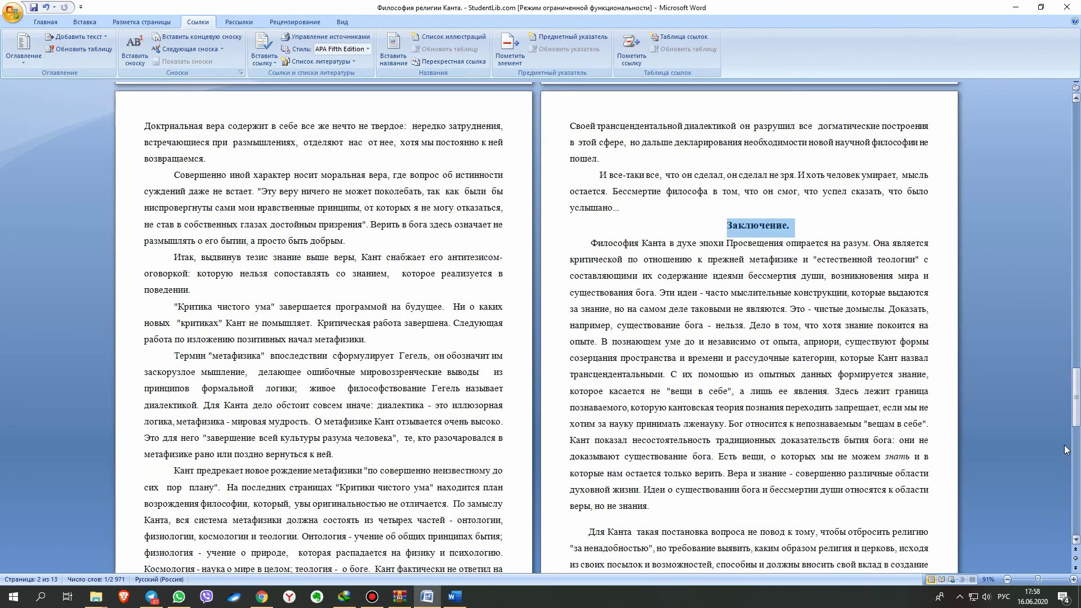
{"action": "scroll", "coordinate": [1065, 448], "scroll_direction": "down", "scroll_amount": 3}
{"action": "scroll", "coordinate": [957, 439], "scroll_direction": "down", "scroll_amount": 3}
{"action": "scroll", "coordinate": [788, 416], "scroll_direction": "down", "scroll_amount": 3}
{"action": "scroll", "coordinate": [607, 387], "scroll_direction": "down", "scroll_amount": 3}
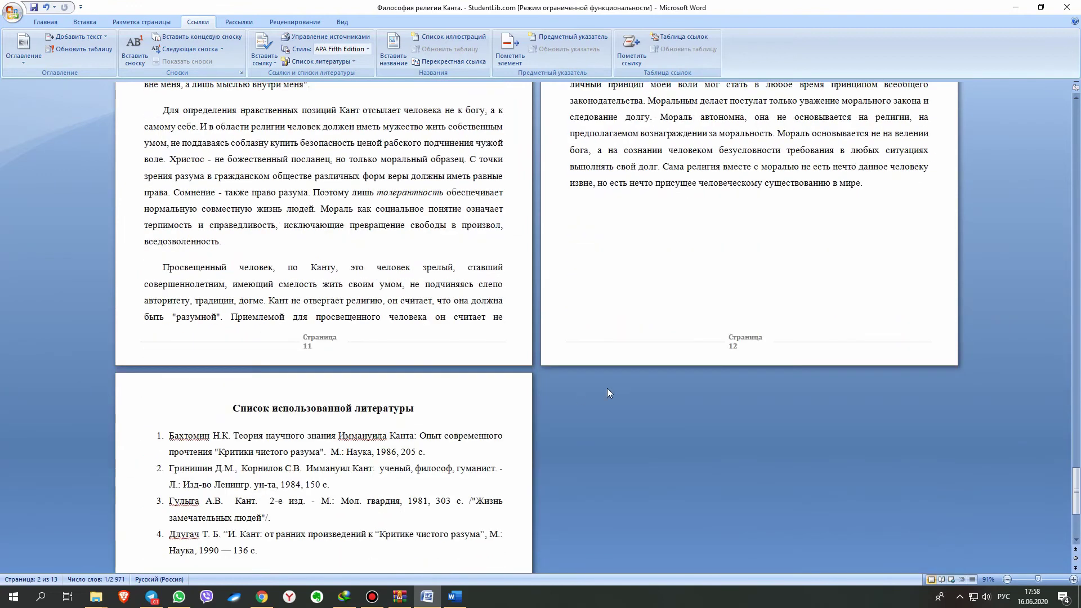
{"action": "scroll", "coordinate": [607, 387], "scroll_direction": "down", "scroll_amount": 3}
{"action": "triple_click", "coordinate": [263, 256]}
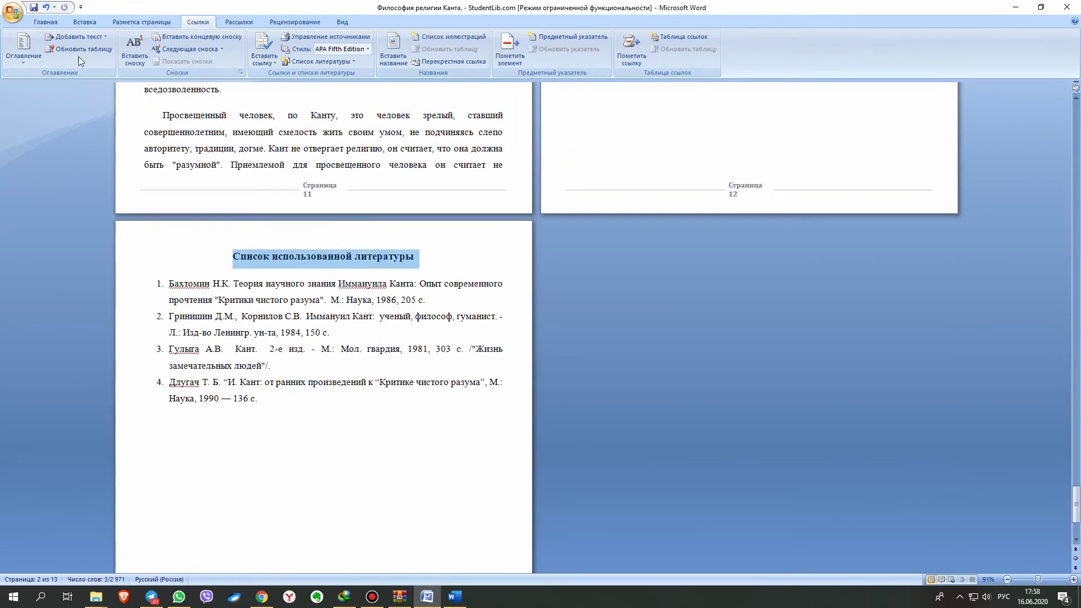
{"action": "left_click", "coordinate": [72, 36]}
{"action": "left_click", "coordinate": [84, 71]}
Insert a page break before Введение to create a blank page after the title page.
{"action": "left_click_drag", "start_coordinate": [1076, 495], "coordinate": [1076, 124]}
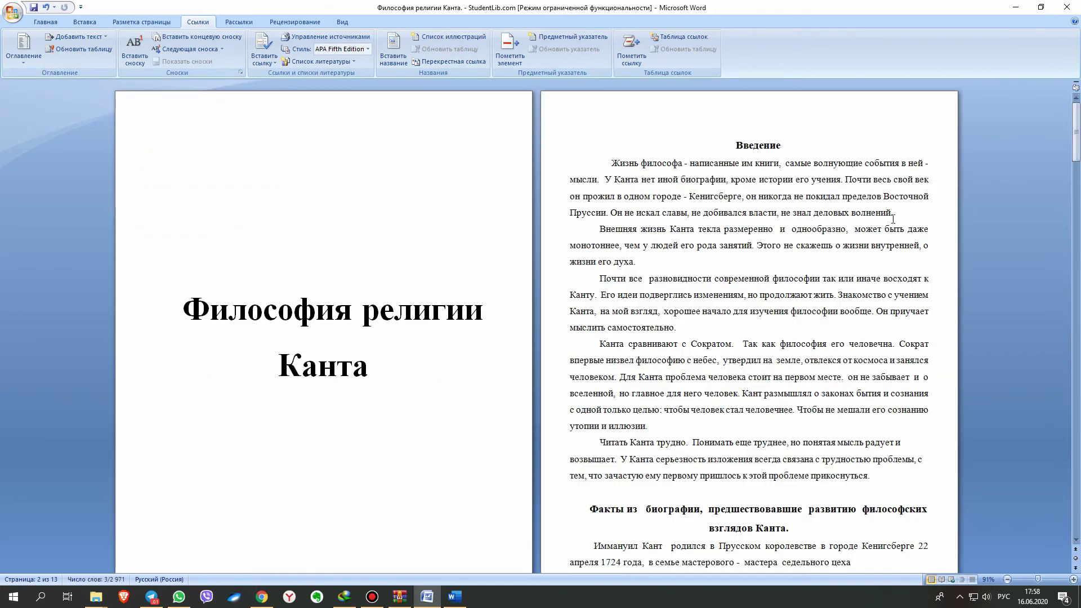
{"action": "left_click", "coordinate": [734, 145]}
{"action": "left_click", "coordinate": [79, 24]}
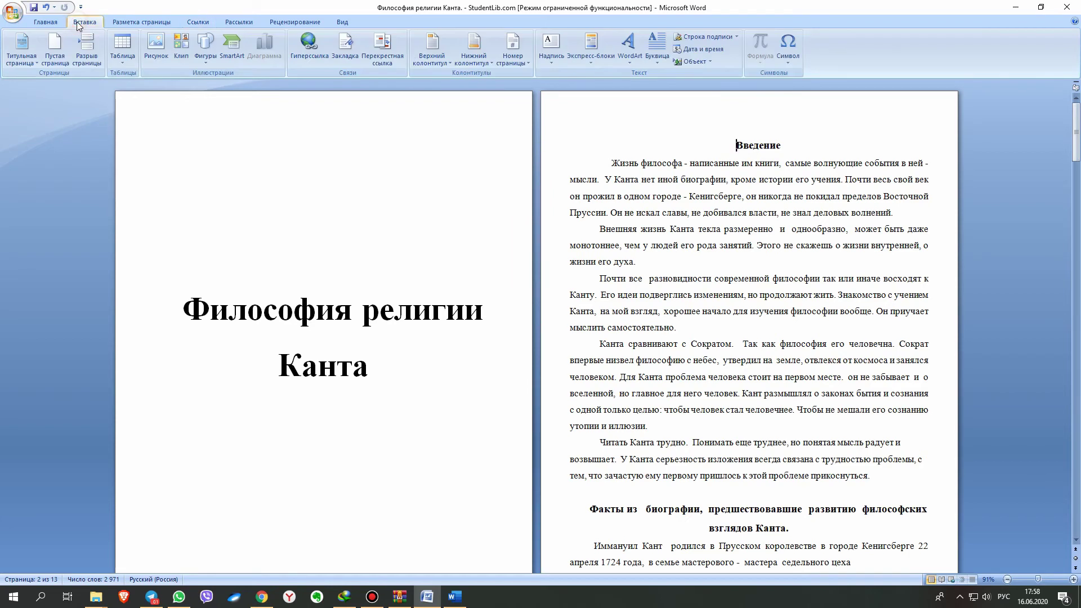
{"action": "left_click", "coordinate": [89, 55]}
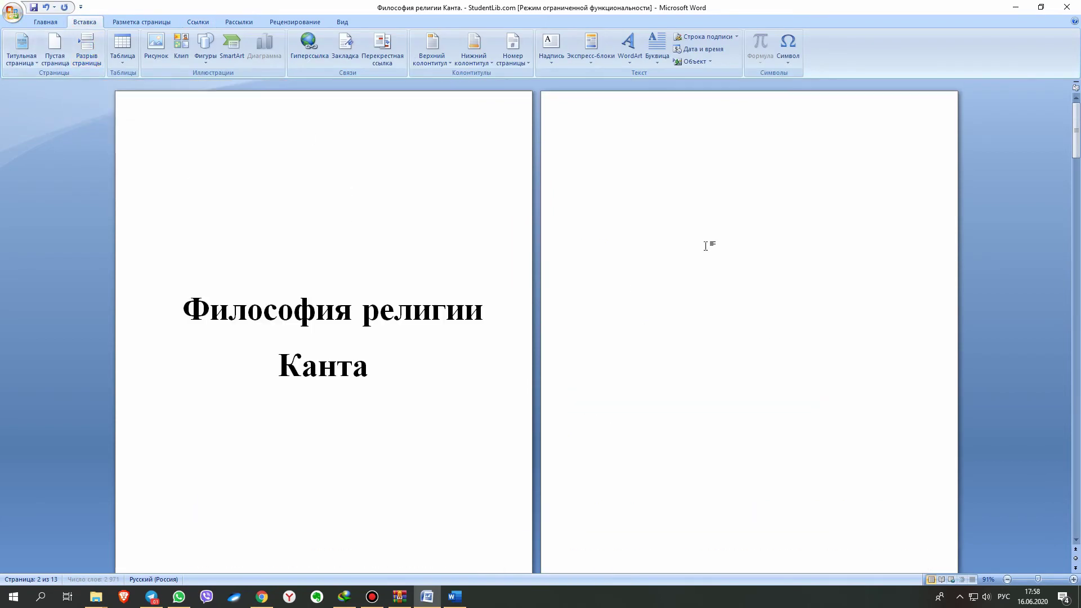
Insert Automatic Table 1 as the table of contents on the new blank page.
{"action": "left_click", "coordinate": [638, 138]}
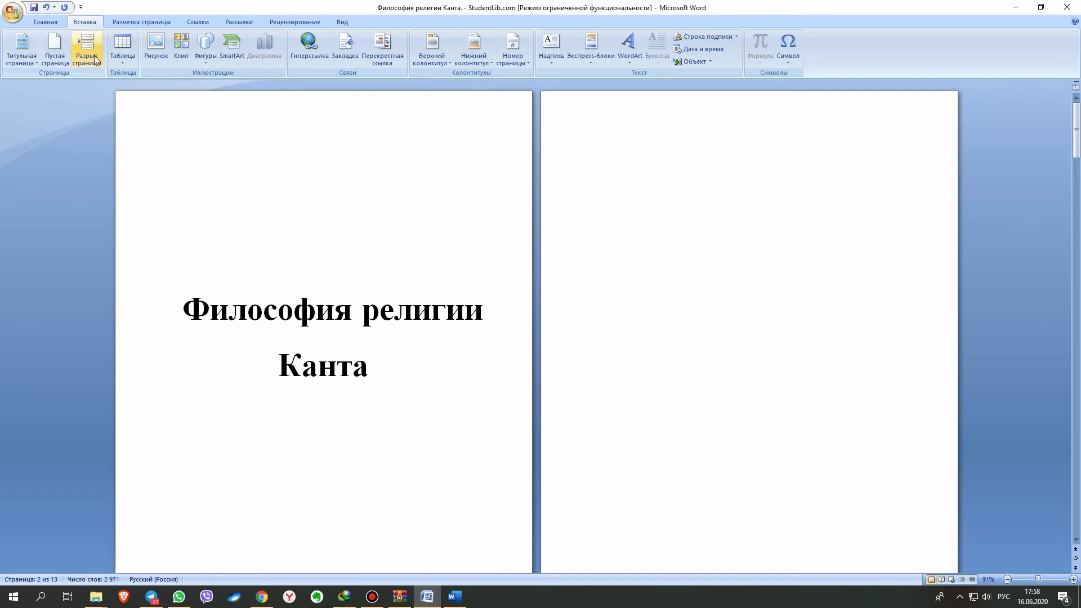
{"action": "left_click", "coordinate": [191, 26]}
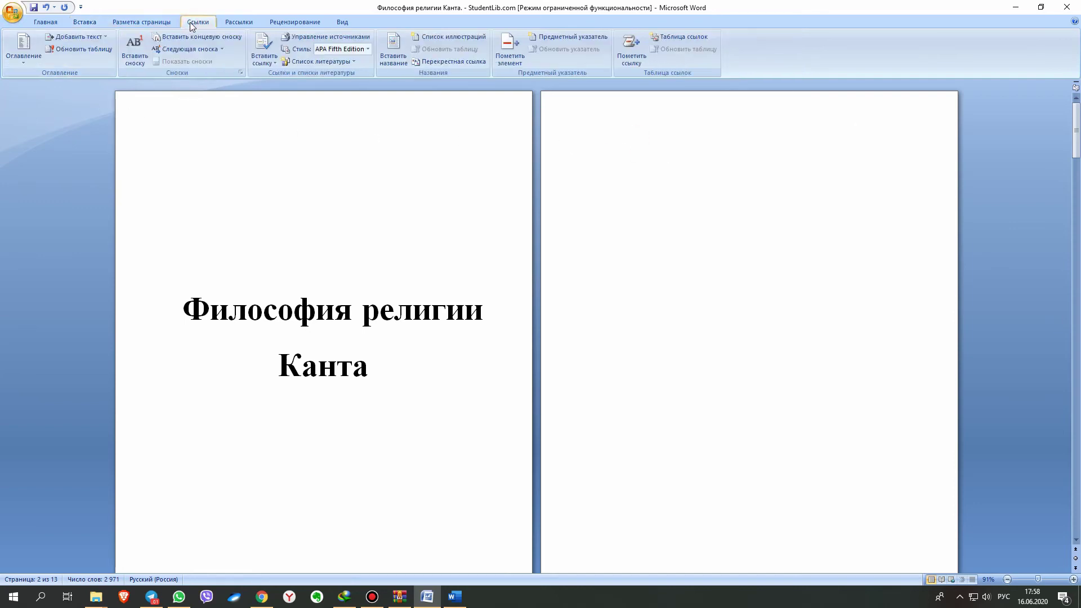
{"action": "left_click", "coordinate": [23, 62]}
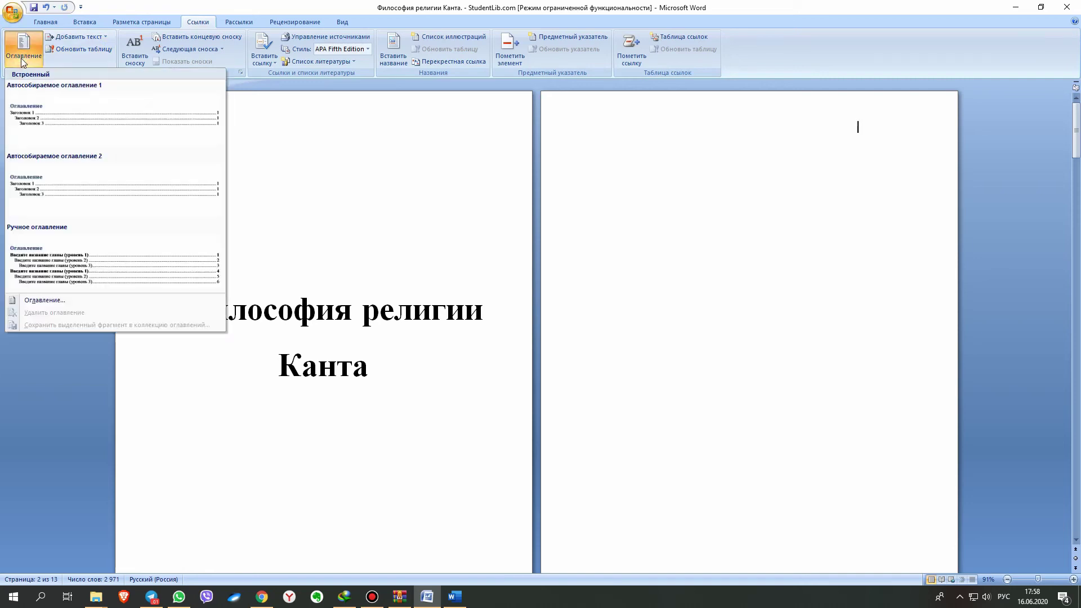
{"action": "left_click", "coordinate": [67, 132]}
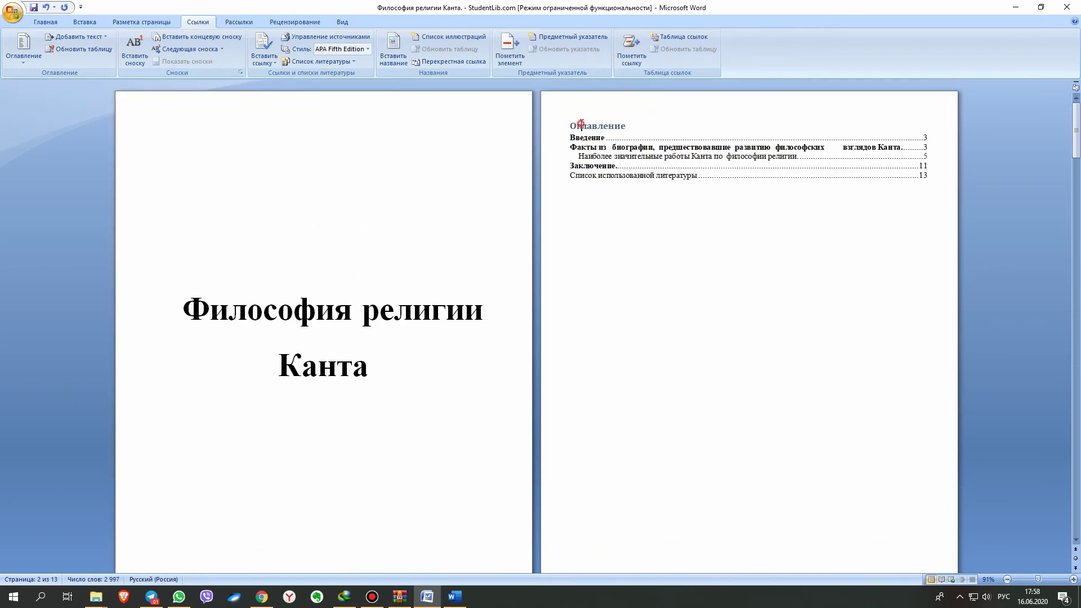
Select the Оглавление title of the contents, then scroll down to the Введение heading.
{"action": "double_click", "coordinate": [591, 127]}
{"action": "left_click", "coordinate": [619, 130]}
{"action": "scroll", "coordinate": [688, 310], "scroll_direction": "down", "scroll_amount": 1}
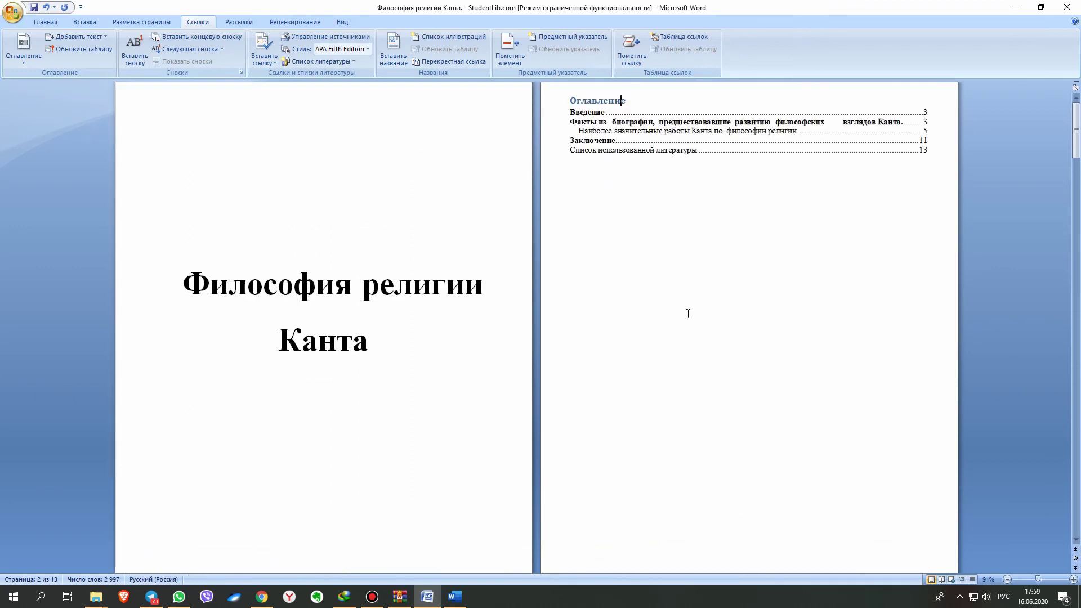
{"action": "scroll", "coordinate": [732, 301], "scroll_direction": "down", "scroll_amount": 4}
{"action": "scroll", "coordinate": [775, 294], "scroll_direction": "down", "scroll_amount": 5}
{"action": "scroll", "coordinate": [773, 287], "scroll_direction": "down", "scroll_amount": 1}
{"action": "scroll", "coordinate": [773, 287], "scroll_direction": "down", "scroll_amount": 2}
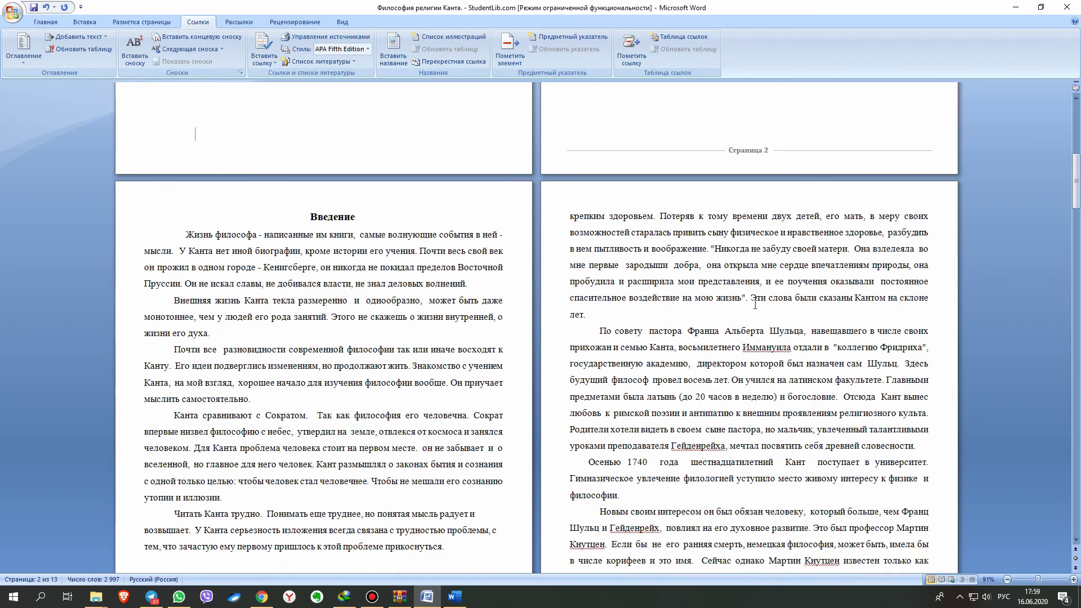
{"action": "scroll", "coordinate": [773, 287], "scroll_direction": "down", "scroll_amount": 4}
{"action": "mouse_move", "coordinate": [1074, 199]}
{"action": "left_mouse_down"}
{"action": "mouse_move", "coordinate": [1077, 211]}
{"action": "mouse_move", "coordinate": [1077, 133]}
{"action": "mouse_move", "coordinate": [1079, 250]}
{"action": "left_mouse_up"}
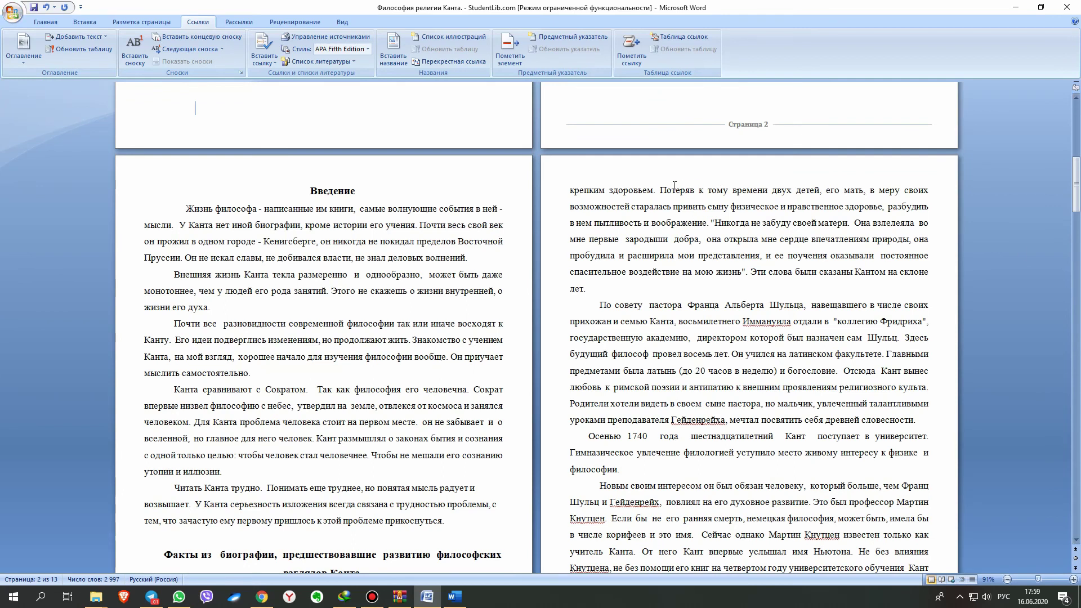
Confirm Введение as a level 1 contents entry and return to the title page.
{"action": "double_click", "coordinate": [317, 191]}
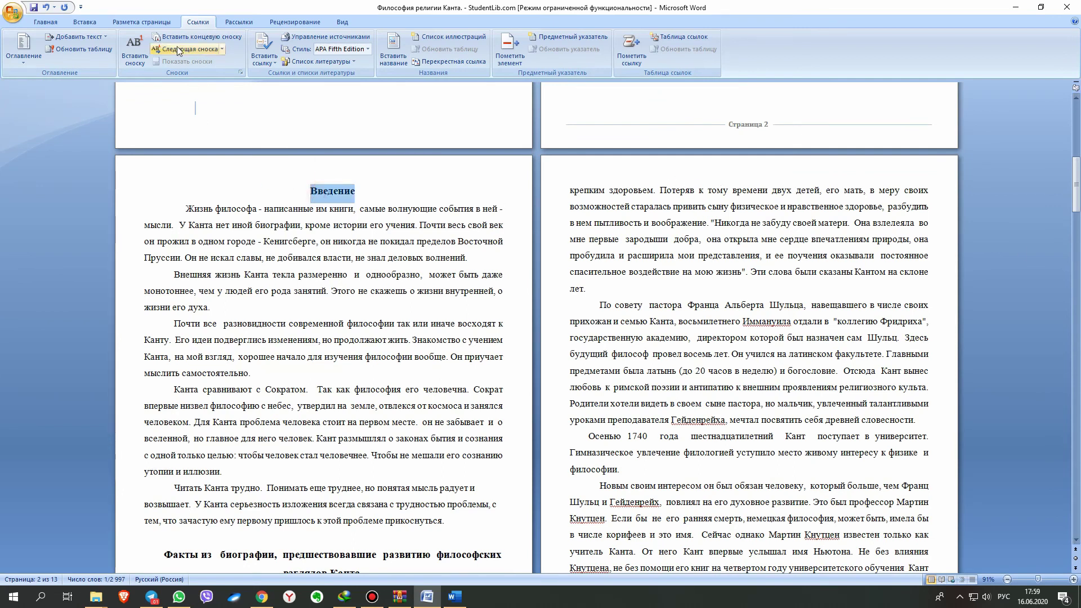
{"action": "left_click", "coordinate": [79, 37]}
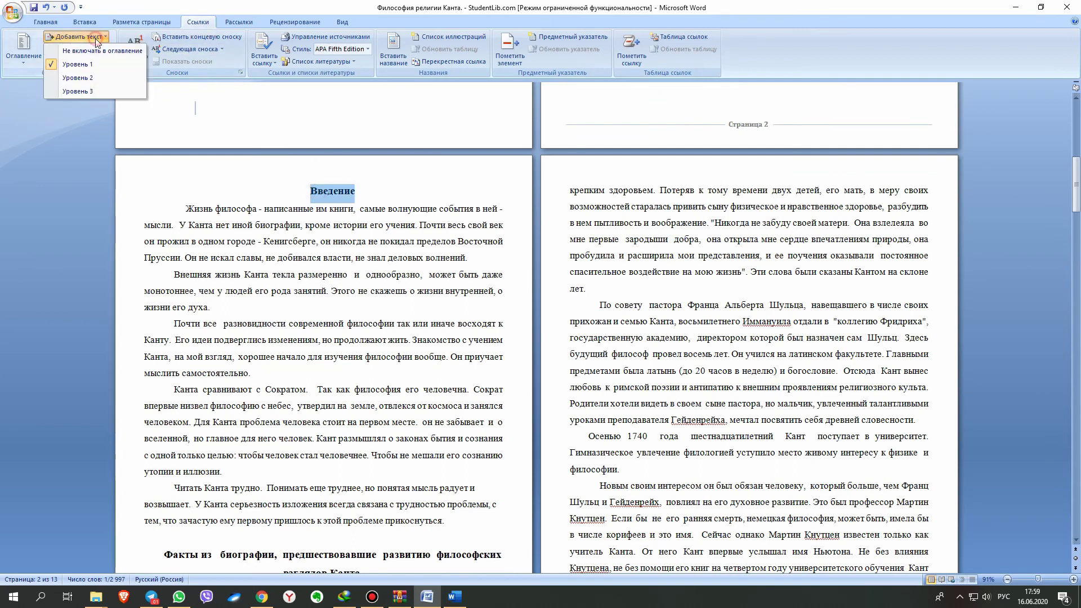
{"action": "left_click", "coordinate": [76, 64]}
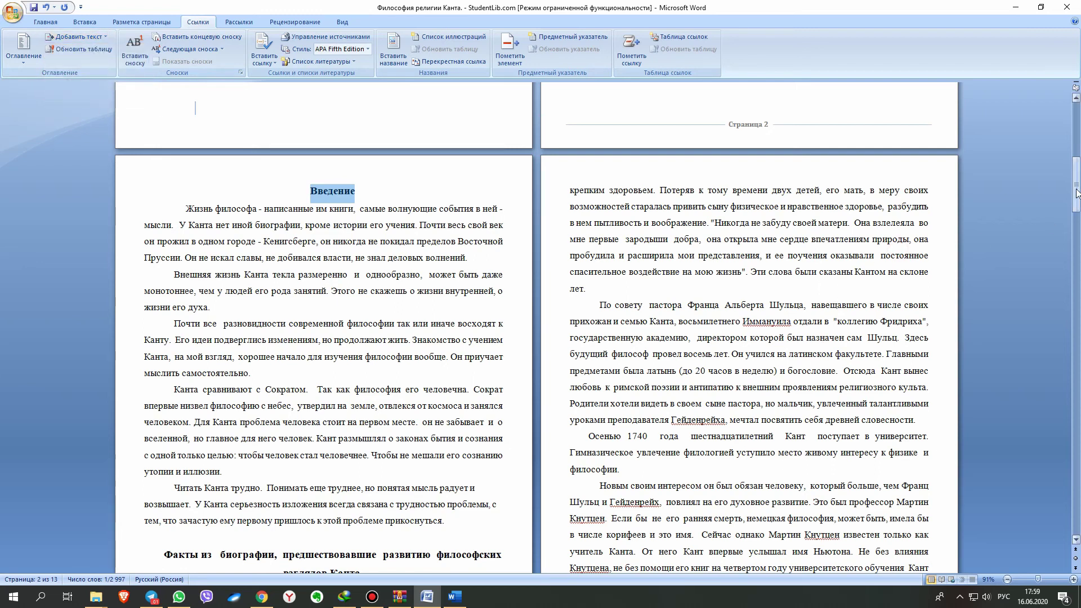
{"action": "left_click_drag", "start_coordinate": [1076, 193], "coordinate": [1076, 135]}
{"action": "left_click", "coordinate": [407, 378]}
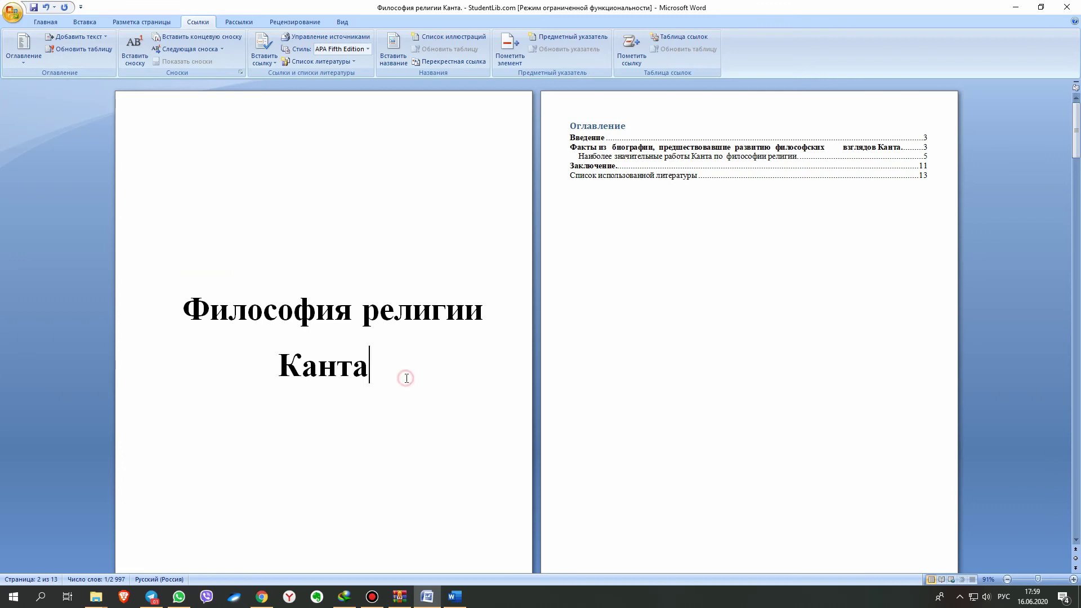
{"action": "scroll", "coordinate": [408, 383], "scroll_direction": "down", "scroll_amount": 1}
{"action": "scroll", "coordinate": [416, 406], "scroll_direction": "down", "scroll_amount": 2}
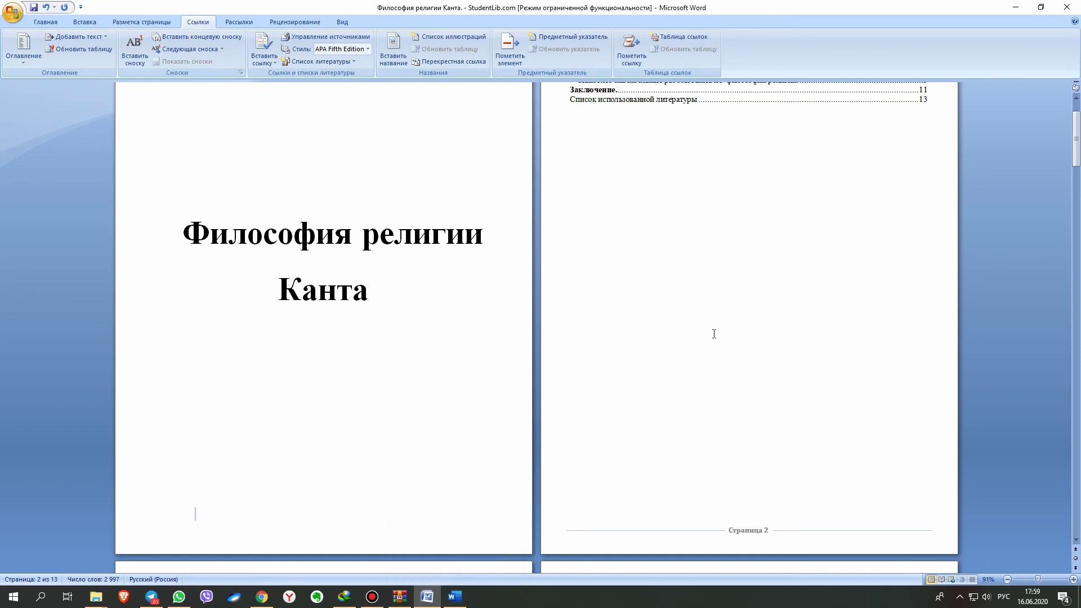
{"action": "left_click", "coordinate": [455, 596]}
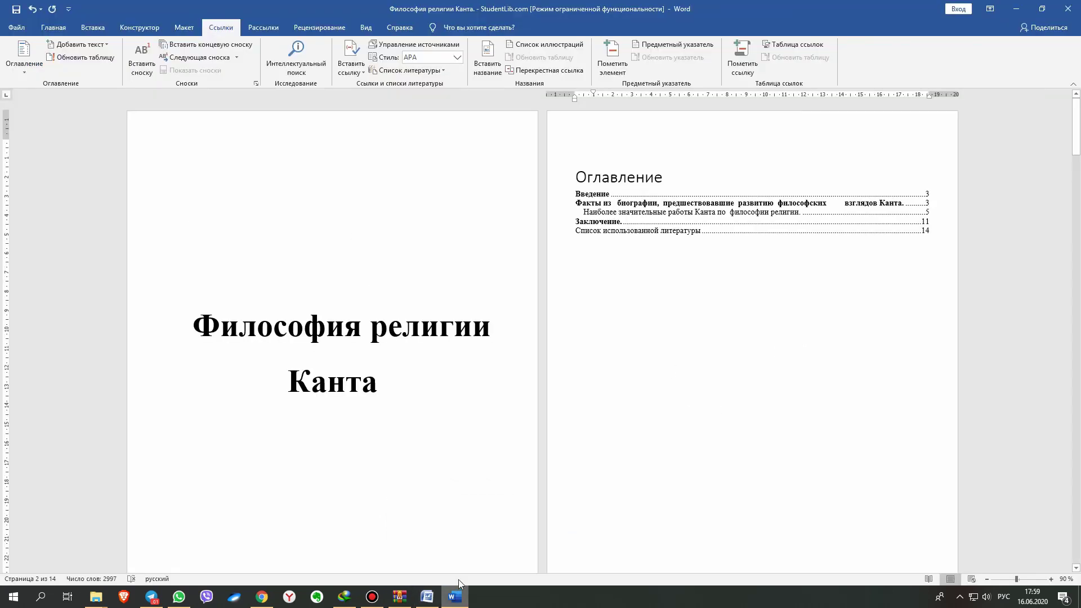
{"action": "scroll", "coordinate": [442, 446], "scroll_direction": "down", "scroll_amount": 3}
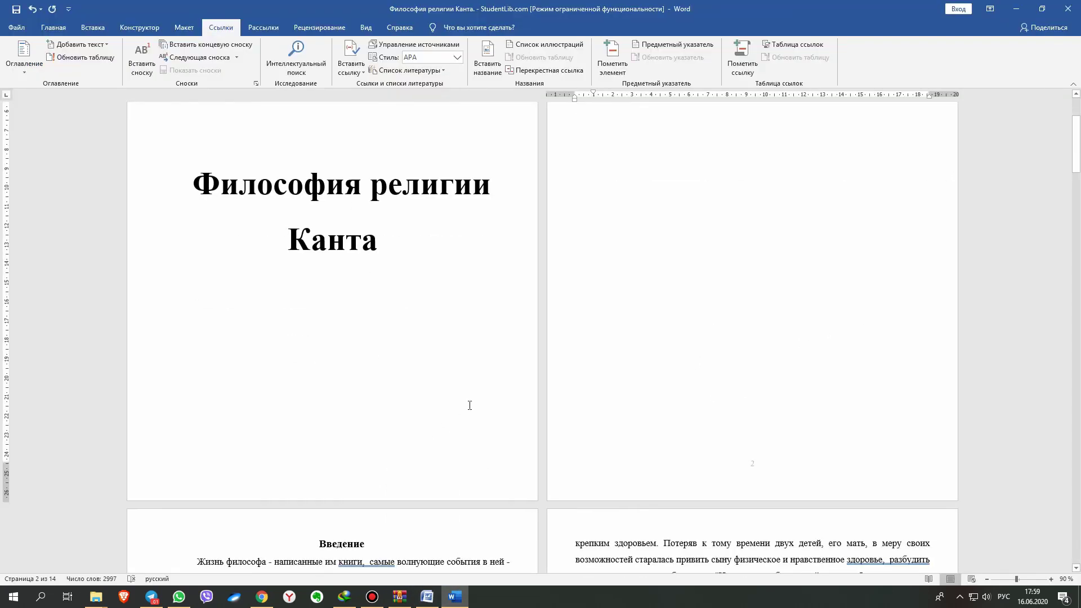
{"action": "double_click", "coordinate": [731, 476]}
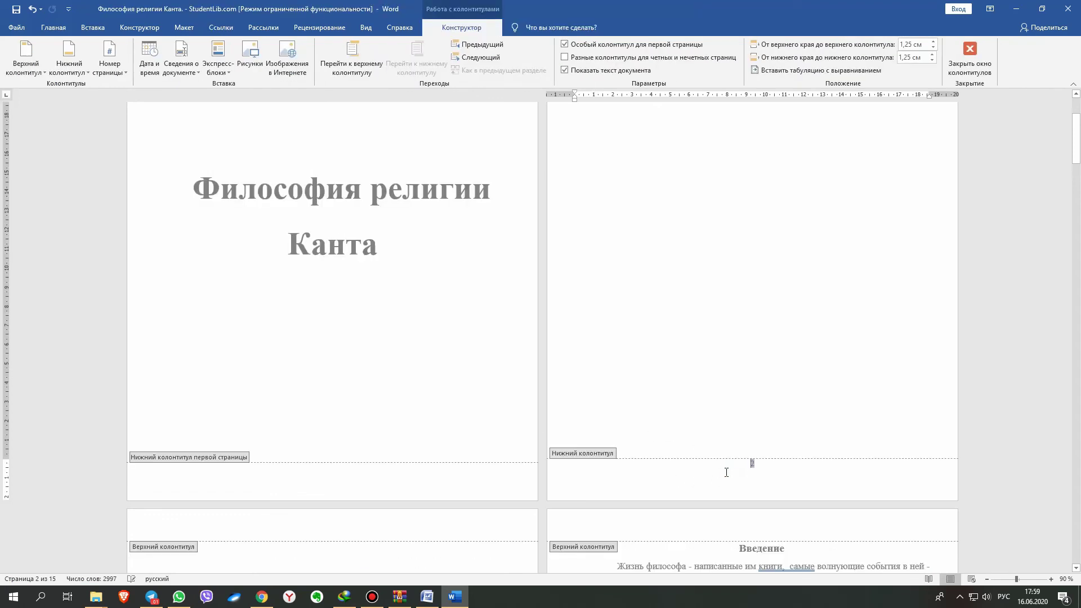
{"action": "left_click", "coordinate": [735, 473]}
{"action": "left_click", "coordinate": [318, 477]}
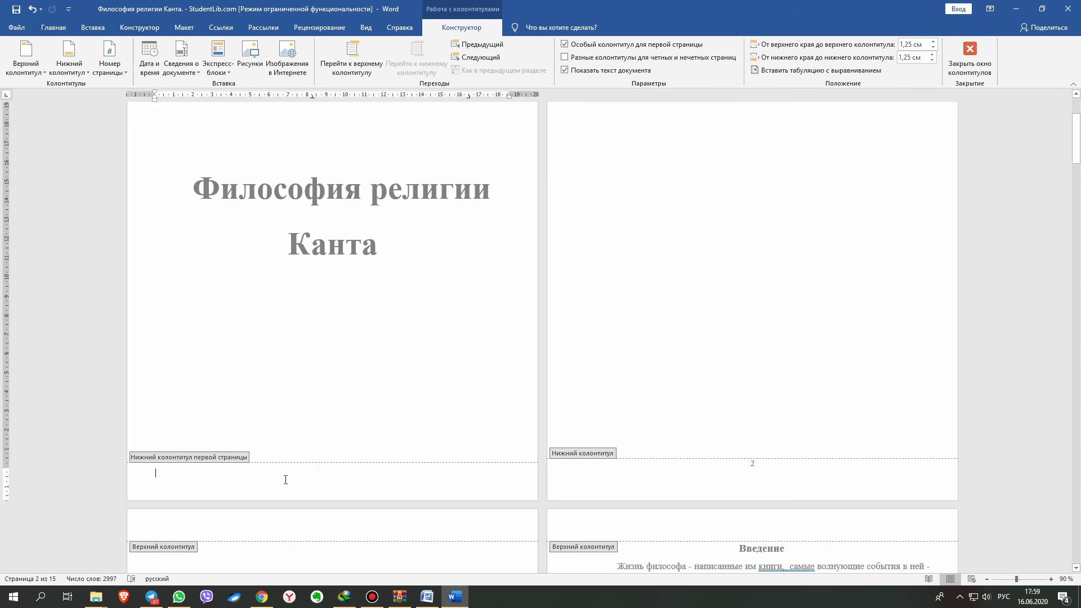
{"action": "left_click", "coordinate": [735, 465]}
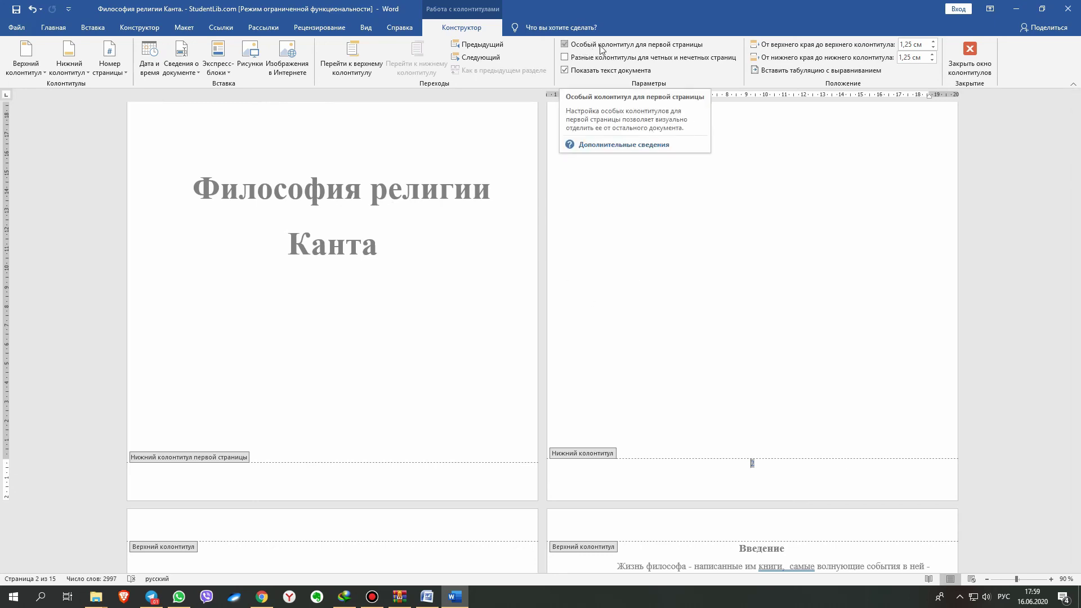
{"action": "left_click", "coordinate": [654, 46]}
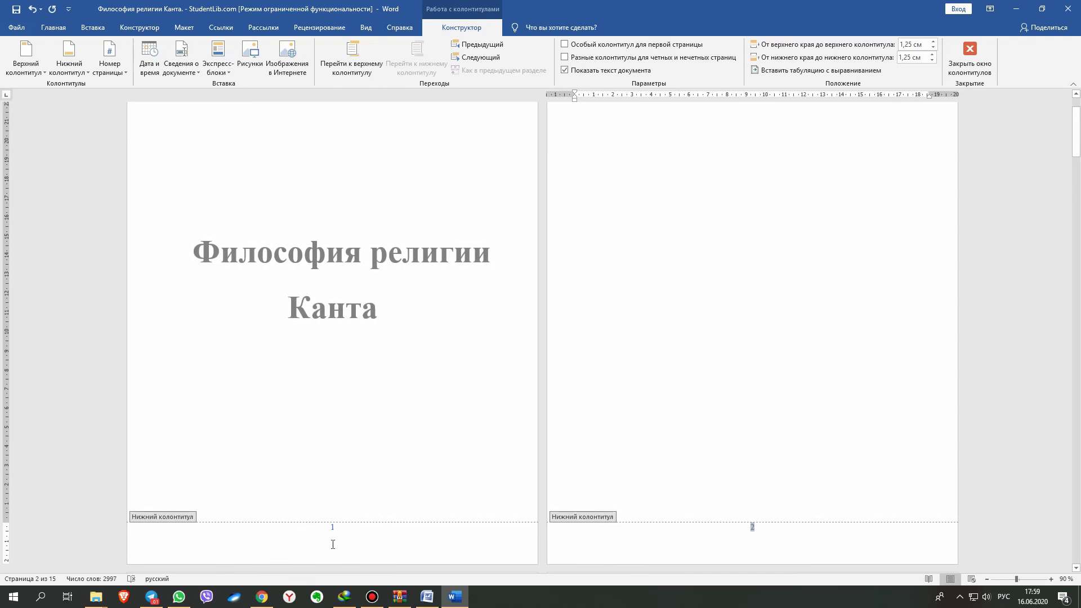
{"action": "left_click", "coordinate": [614, 45]}
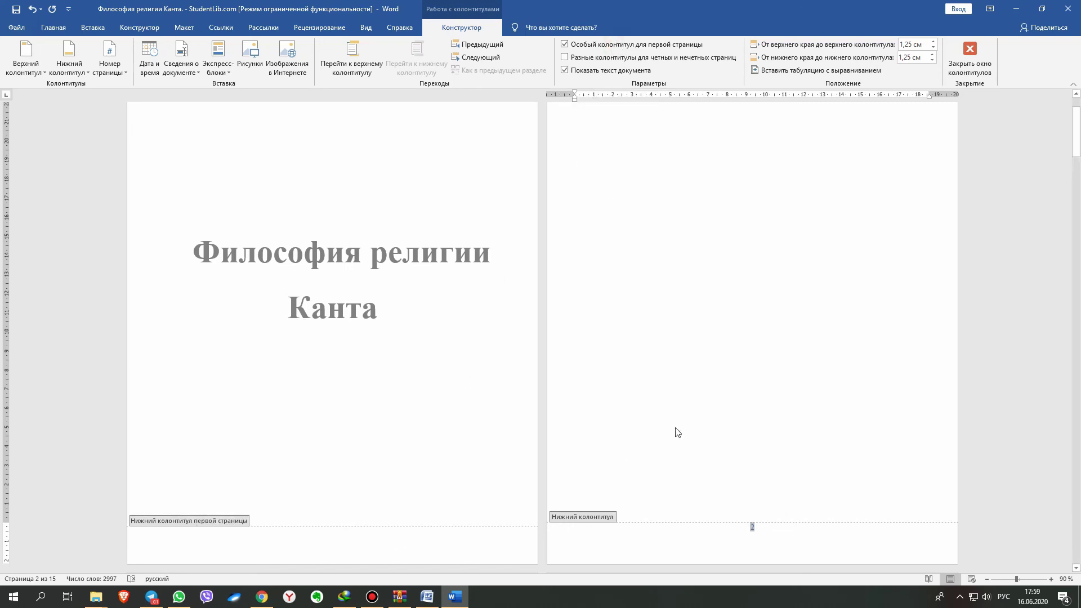
{"action": "left_click", "coordinate": [970, 57]}
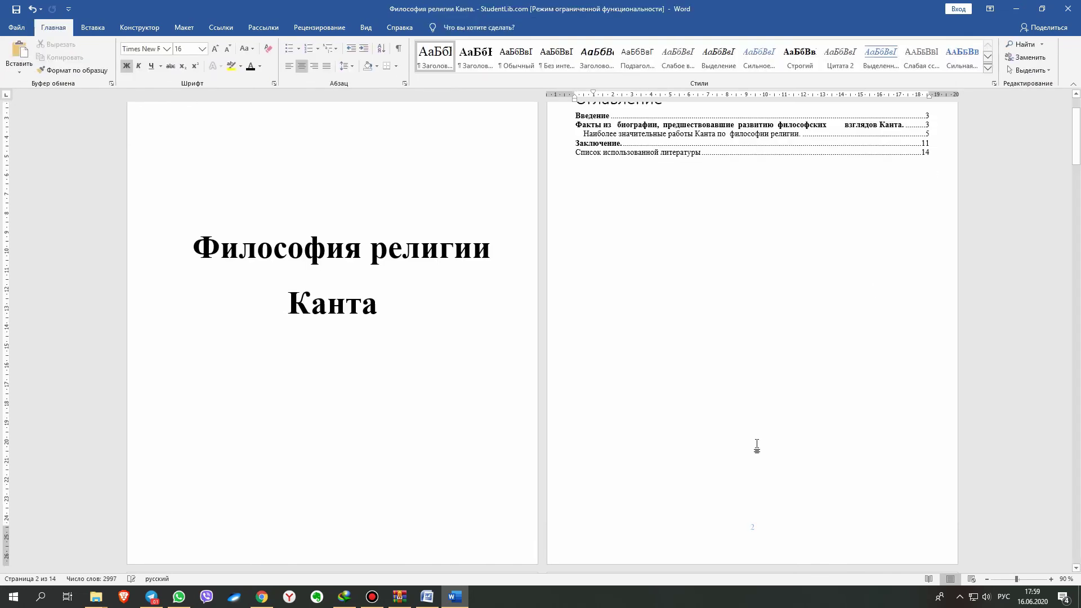
{"action": "scroll", "coordinate": [757, 444], "scroll_direction": "down", "scroll_amount": 3}
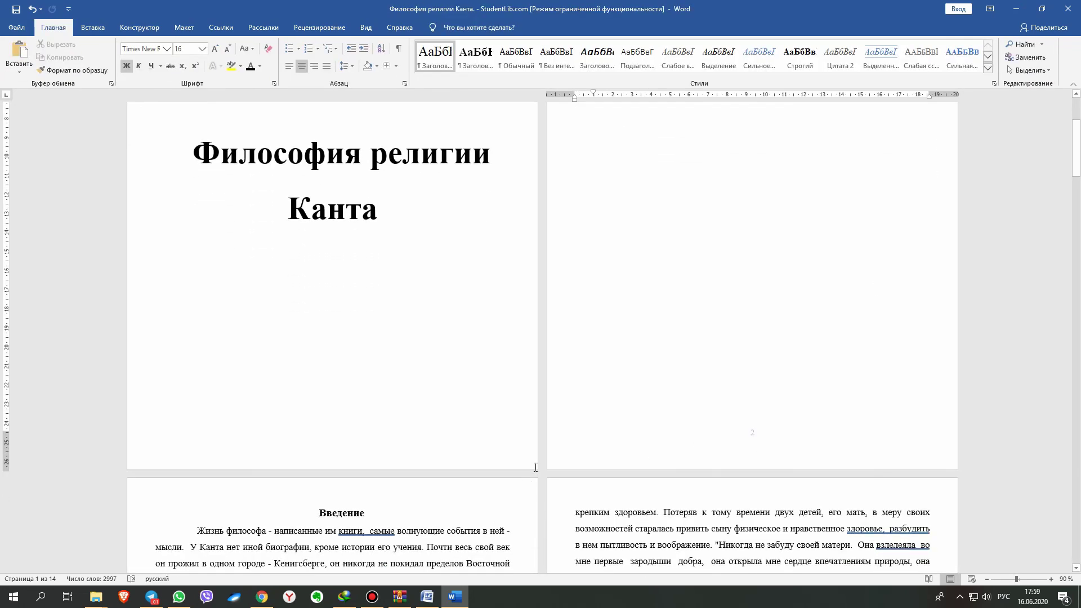